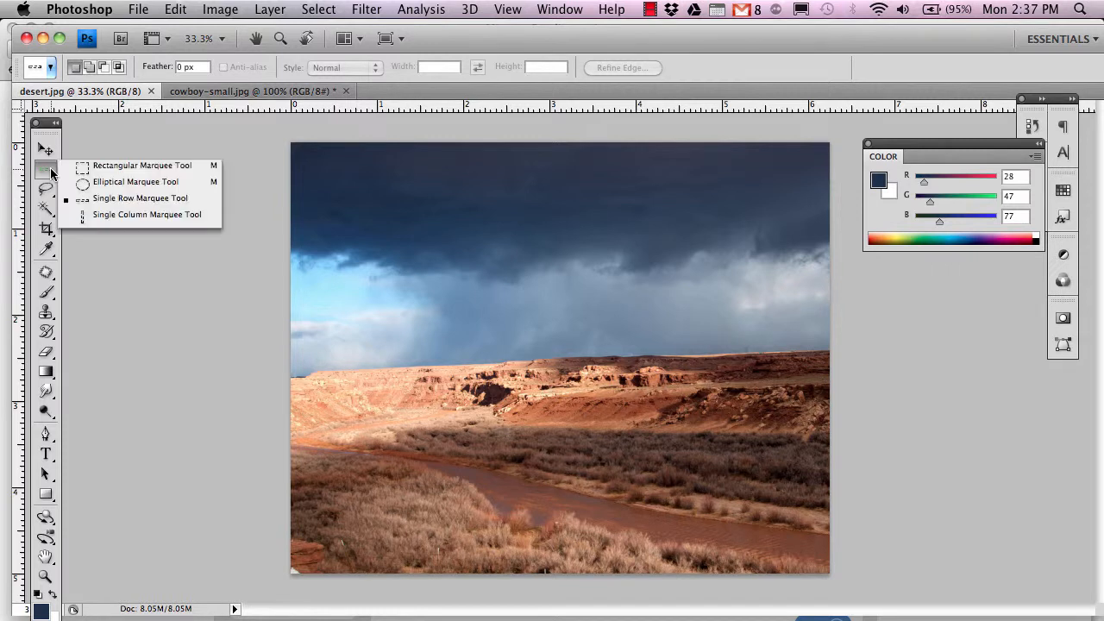
# Examine the tool variants in the marquee, lasso and magic wand tool groups.
pyautogui.click(97, 166)
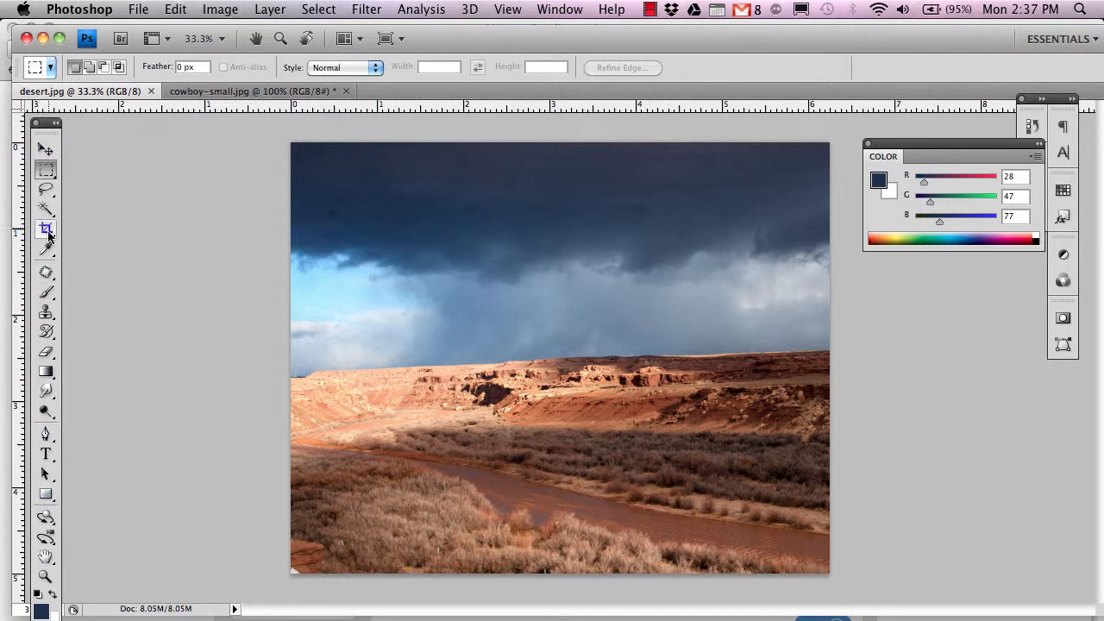
pyautogui.click(48, 175)
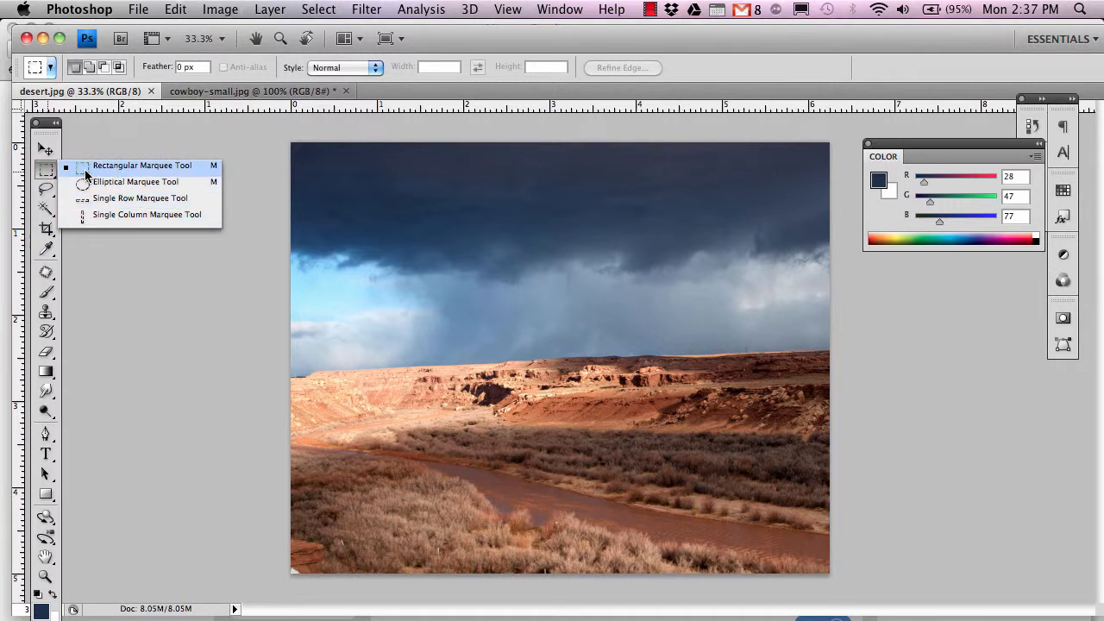
pyautogui.click(46, 172)
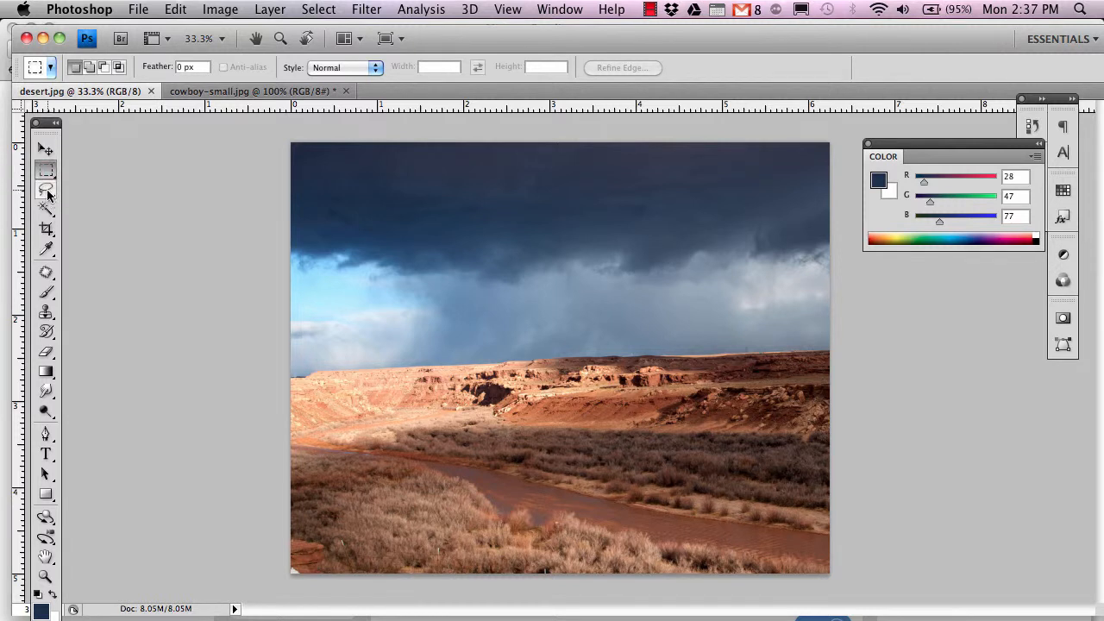
pyautogui.click(48, 191)
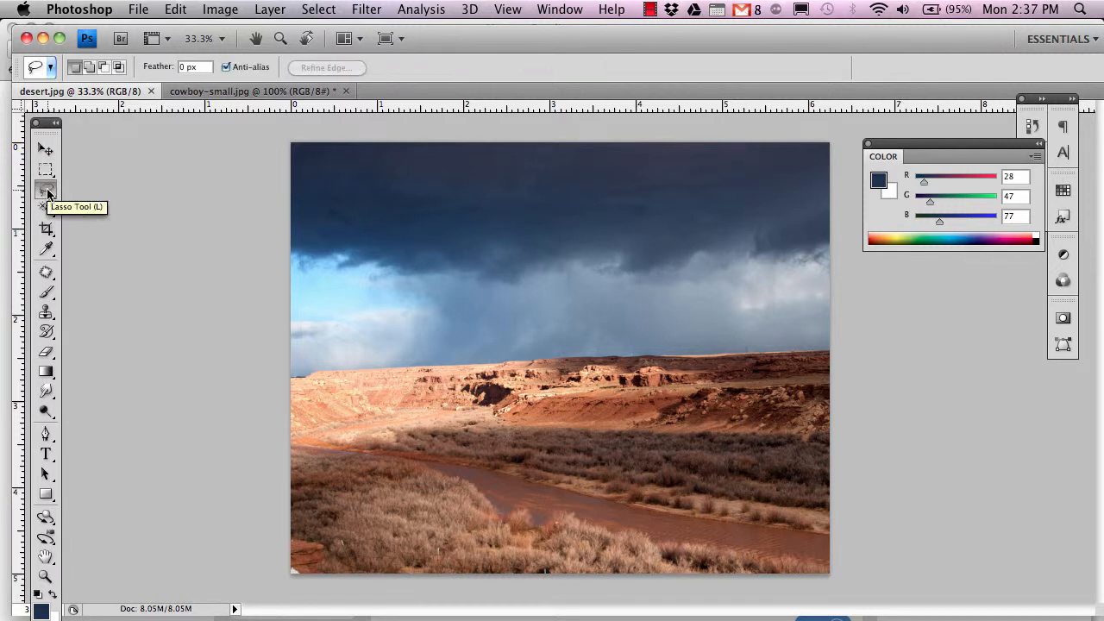
pyautogui.click(47, 190)
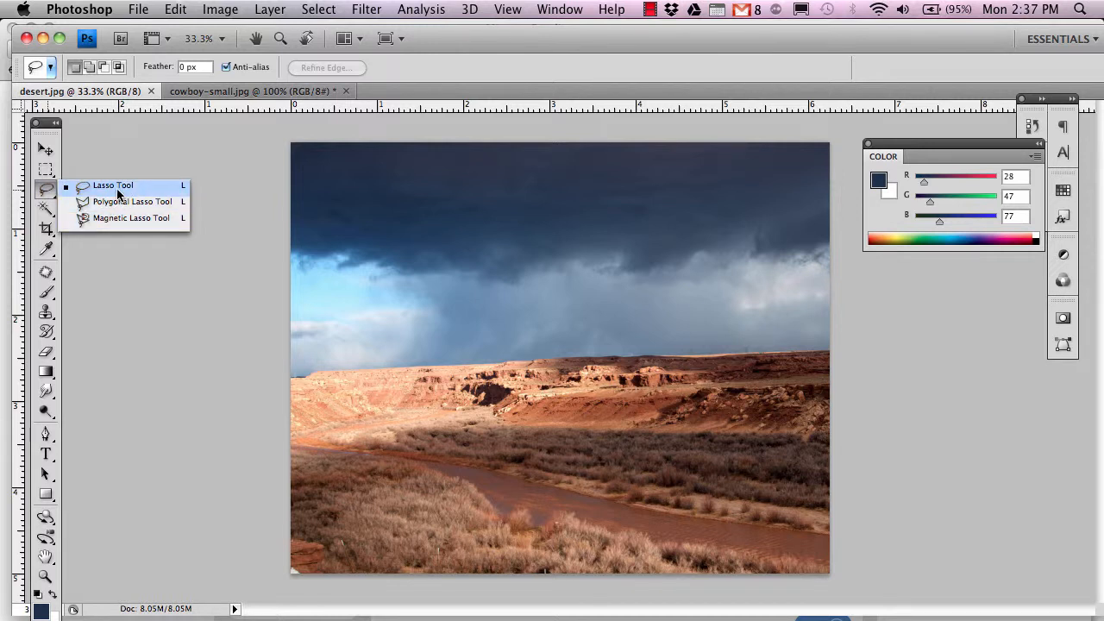
pyautogui.click(69, 190)
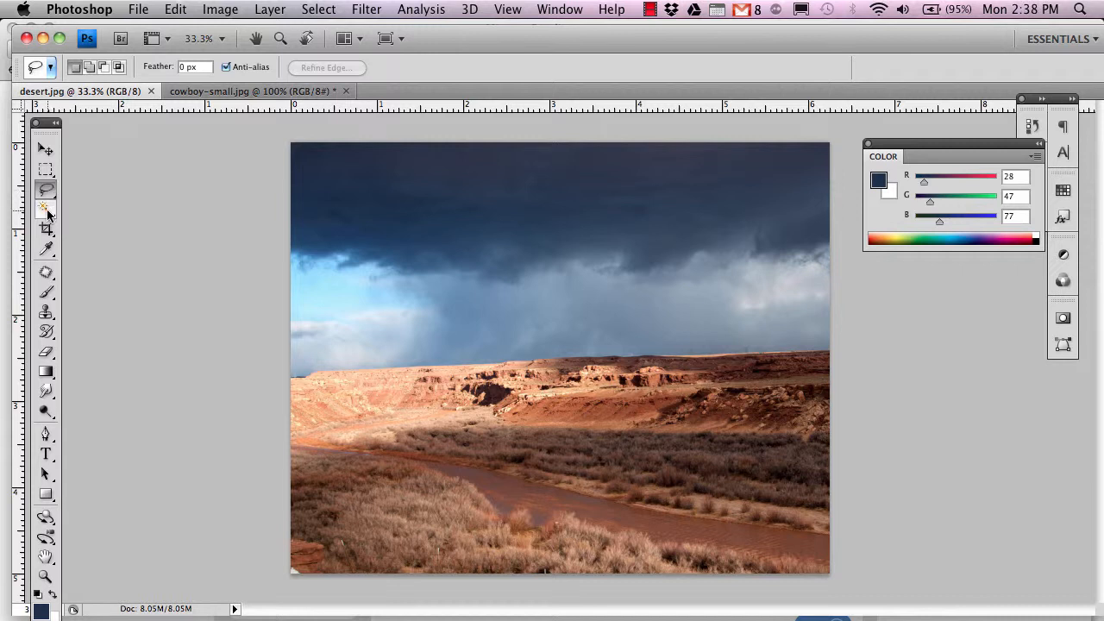
pyautogui.click(47, 211)
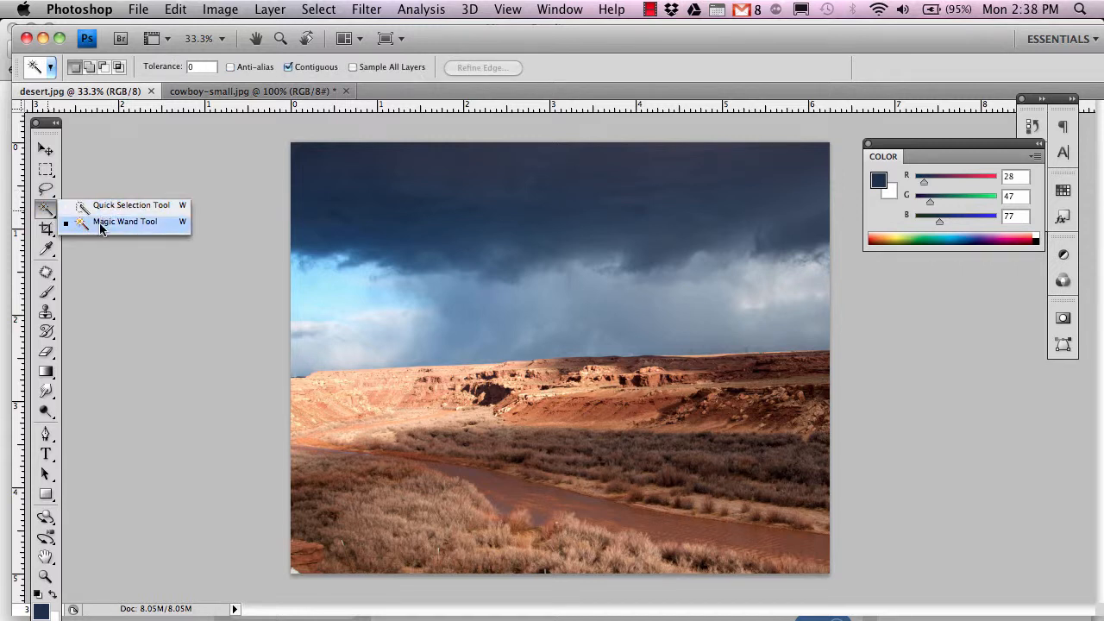
pyautogui.click(46, 211)
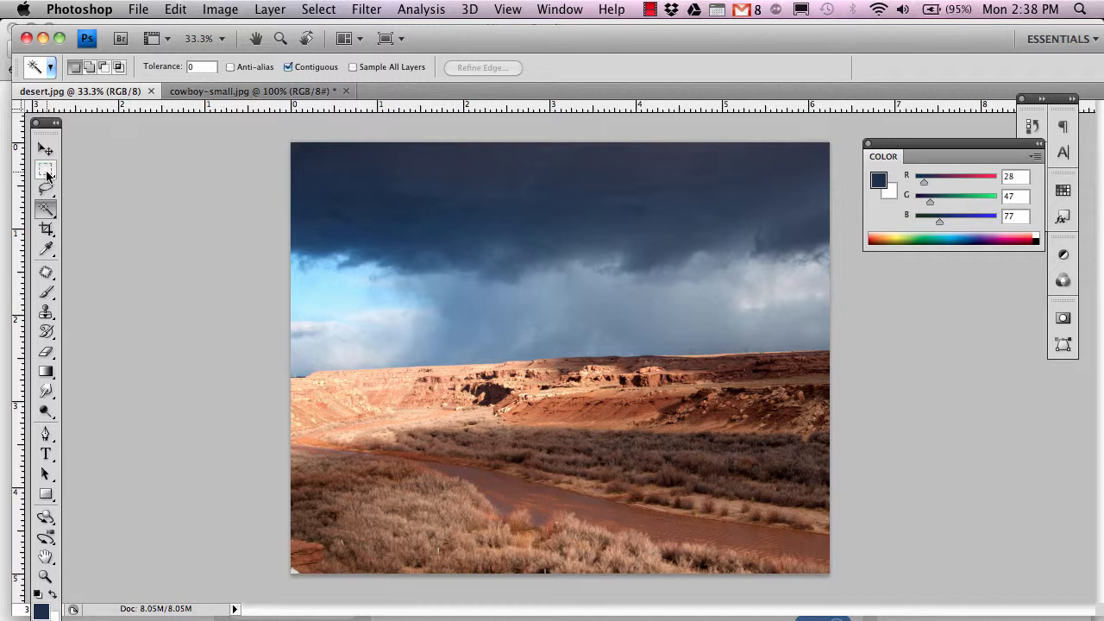
# Draw a large rectangular marquee selection over the middle of the desert photo, spanning the sky, the mesa and the river.
pyautogui.click(46, 172)
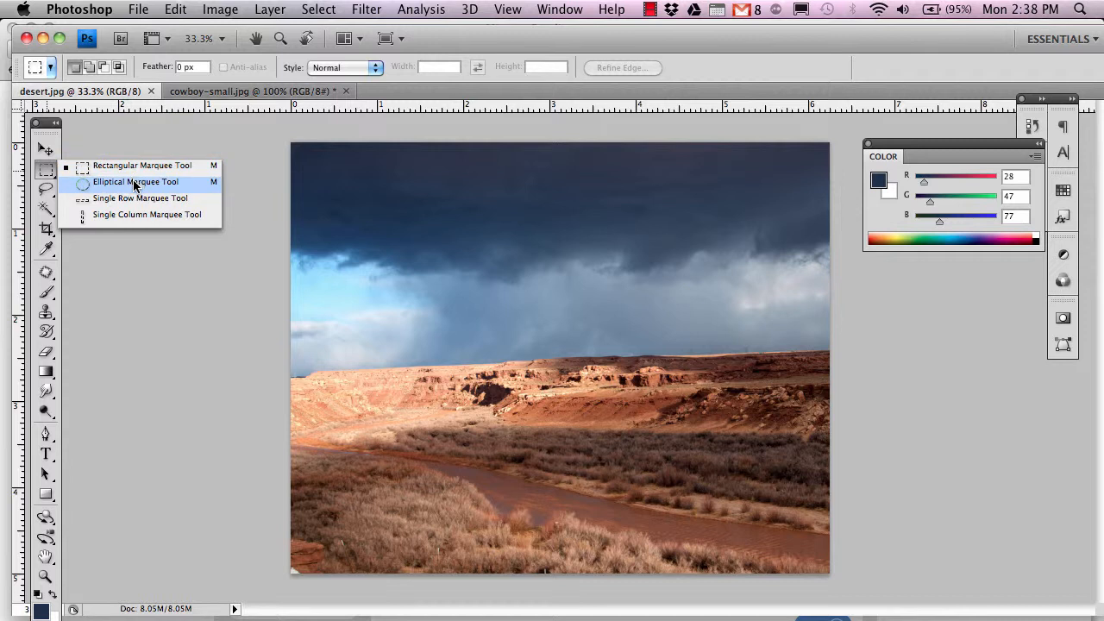
pyautogui.click(44, 170)
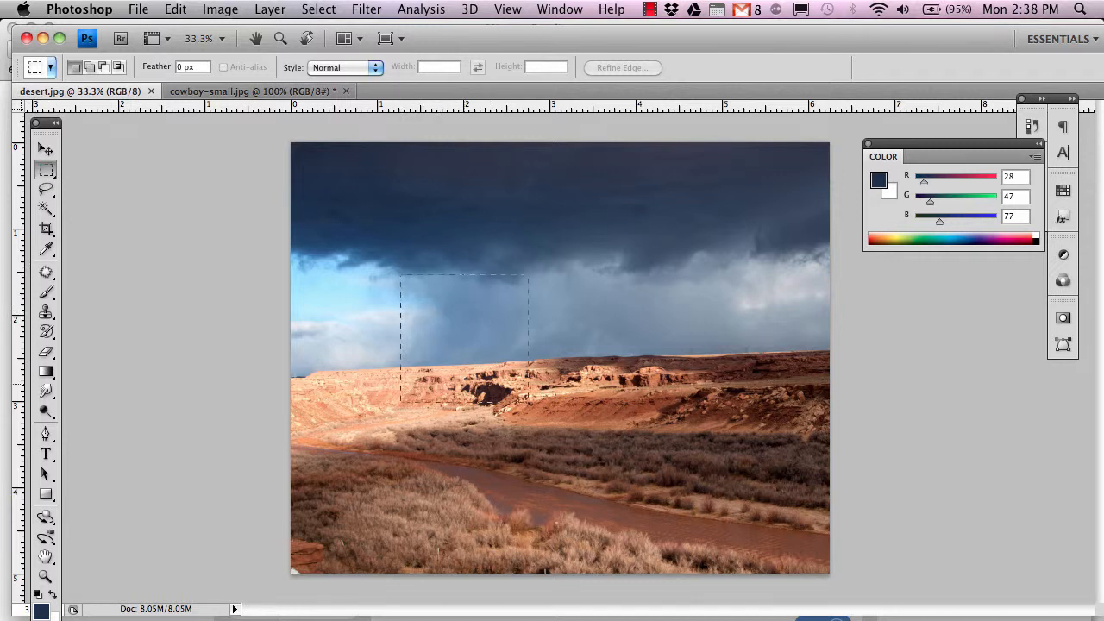
pyautogui.moveTo(636, 401); pyautogui.dragTo(665, 416)
pyautogui.moveTo(697, 468); pyautogui.dragTo(720, 473)
pyautogui.moveTo(700, 497); pyautogui.dragTo(700, 497)
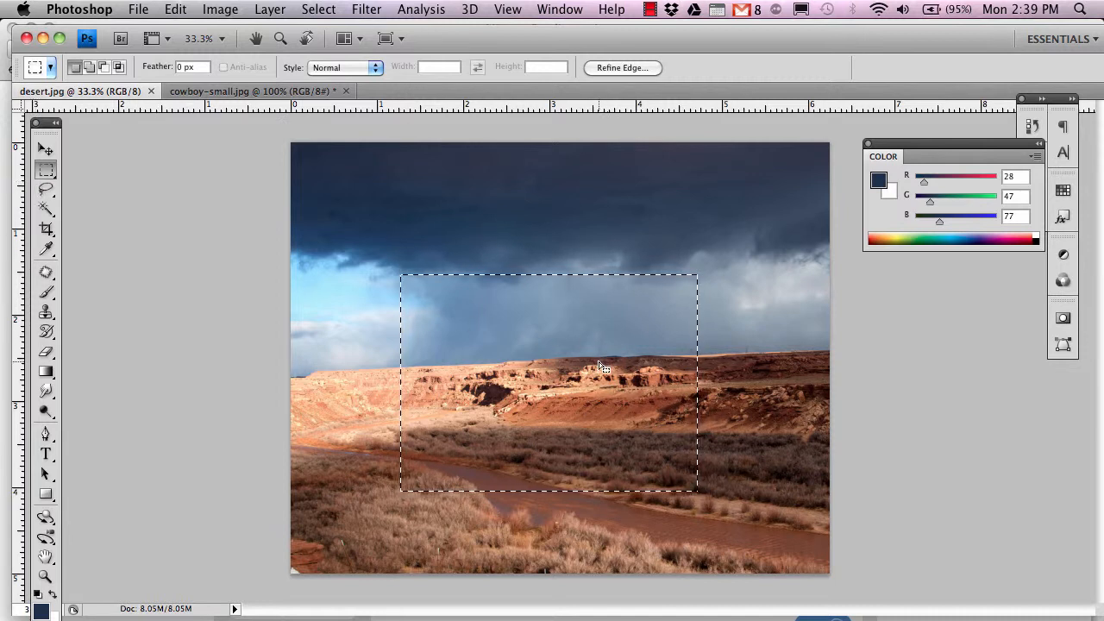
# Try moving a copy of the selected area and the selected area itself up into the dark clouds, undoing each move.
pyautogui.press('alt')
pyautogui.press('v')
pyautogui.moveTo(543, 355); pyautogui.dragTo(598, 257)
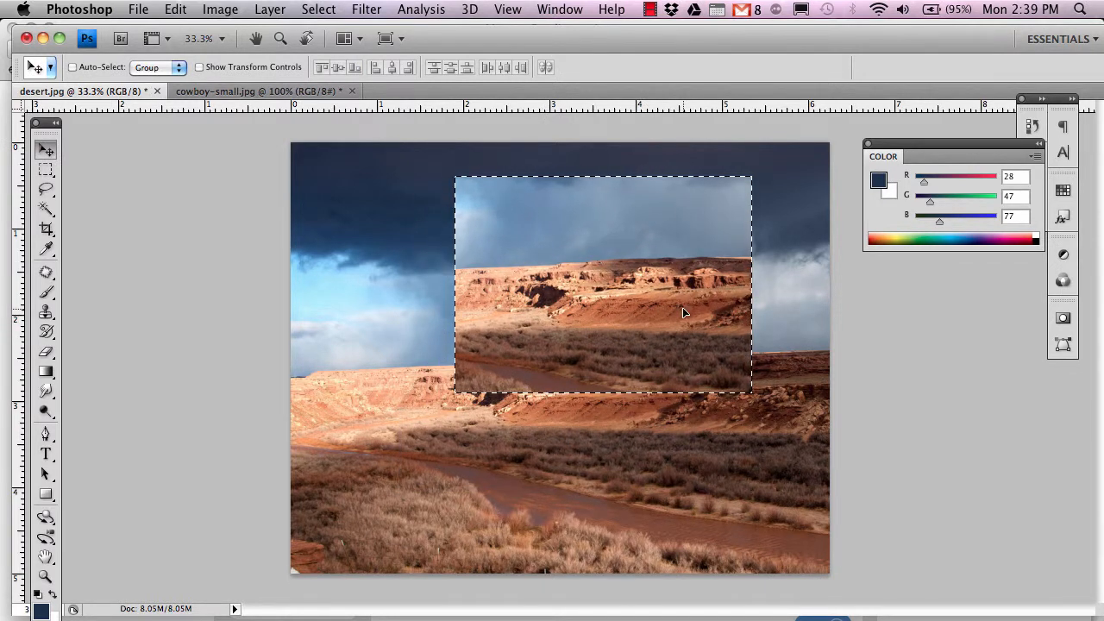
pyautogui.press('super+z')
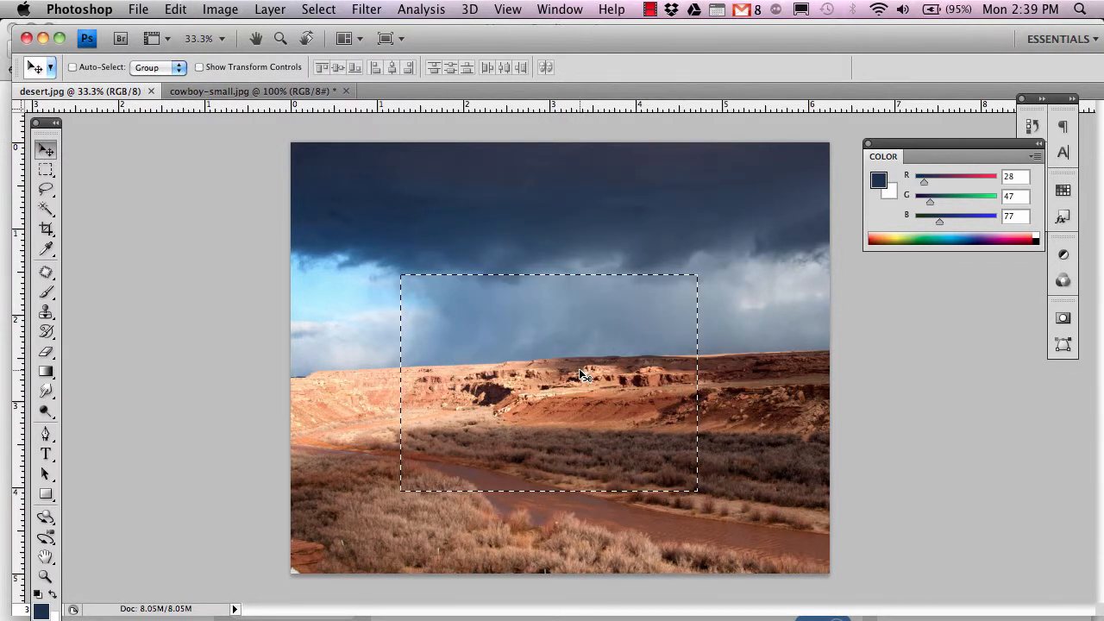
pyautogui.moveTo(580, 364); pyautogui.dragTo(592, 261)
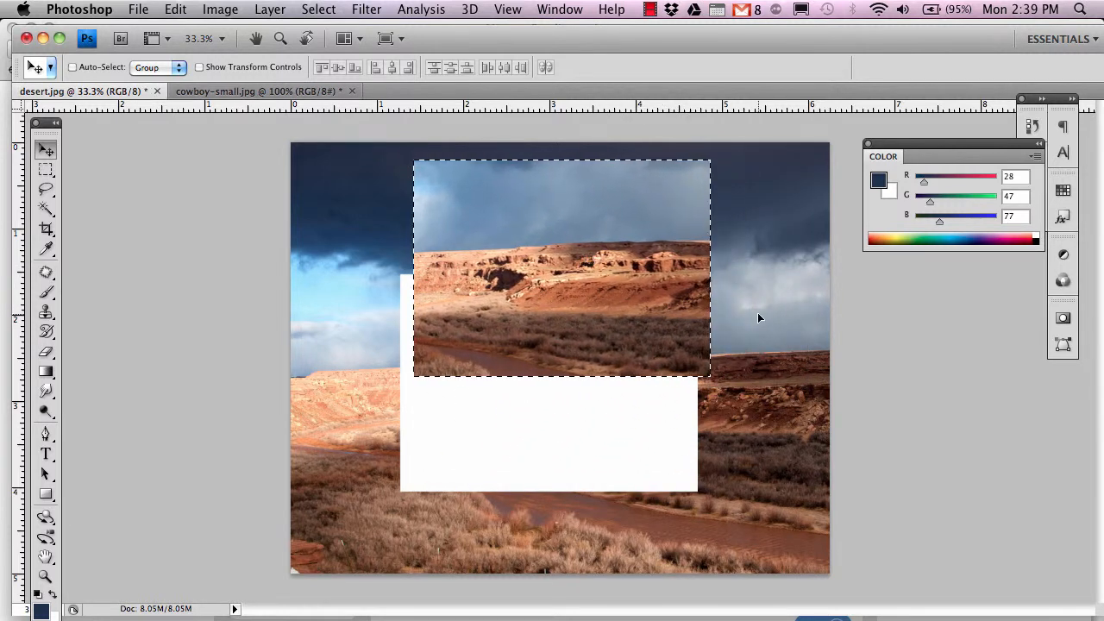
pyautogui.press('super+z')
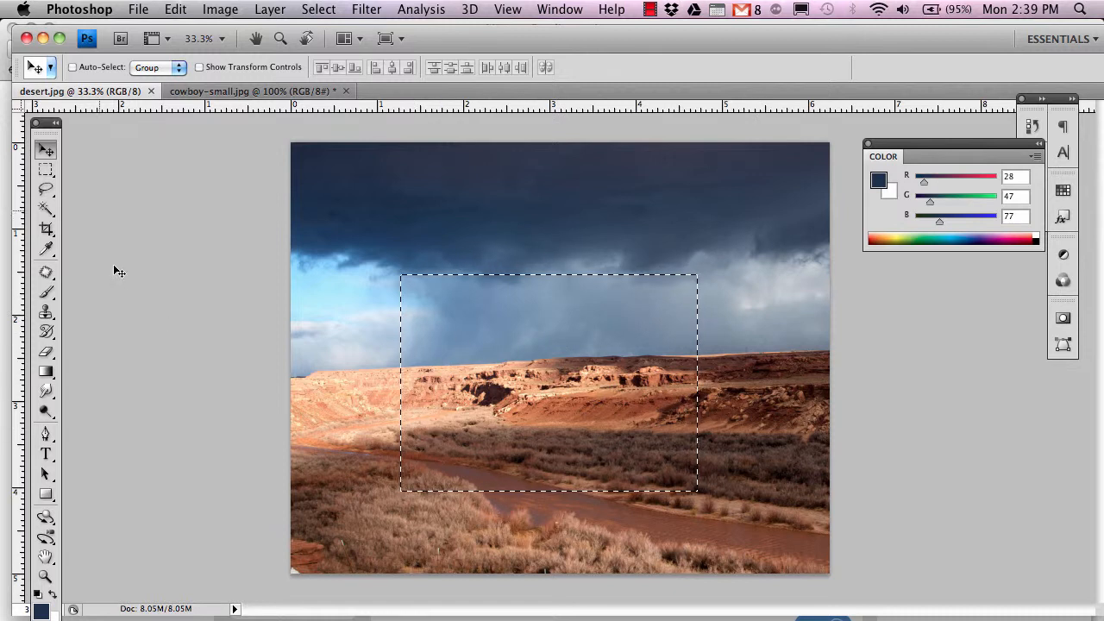
# Erase most of the area inside the rectangular selection with the Eraser at brush size 150, and undo the erasing.
pyautogui.click(46, 295)
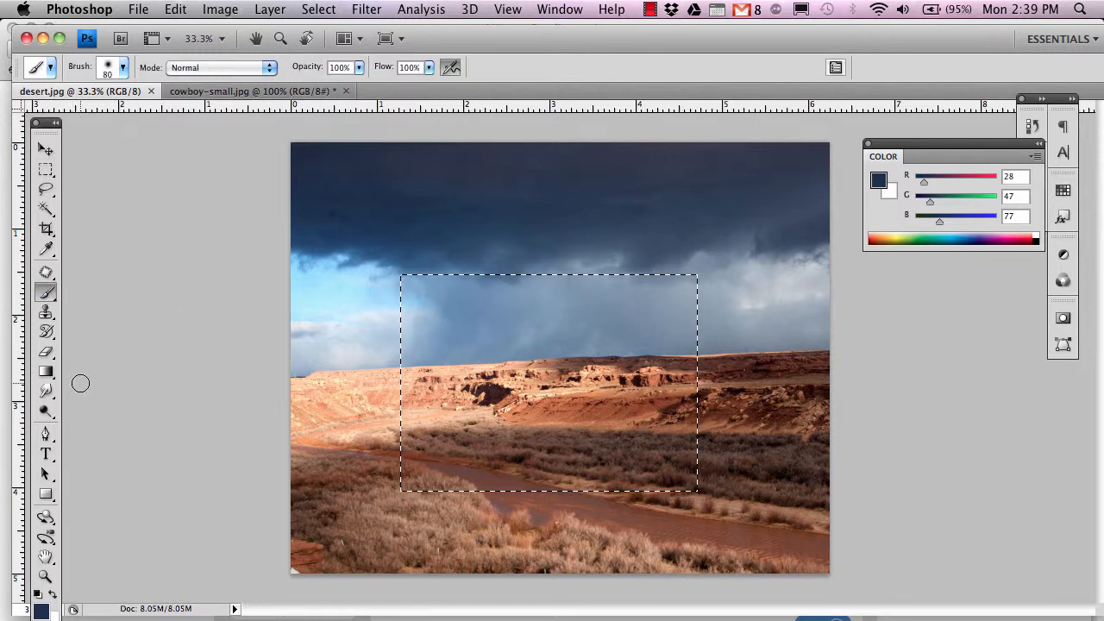
pyautogui.click(46, 352)
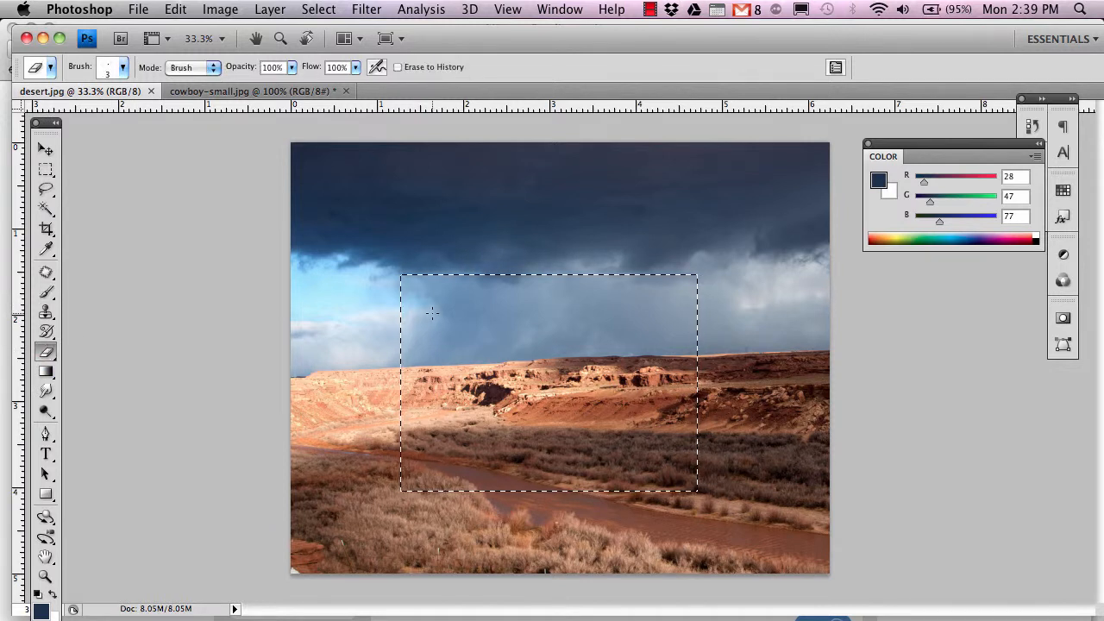
pyautogui.press(']')
pyautogui.press(']')
pyautogui.press(']')
pyautogui.press(']')
pyautogui.press(']')
pyautogui.press(']')
pyautogui.press(']')
pyautogui.press(']')
pyautogui.press(']')
pyautogui.press(']')
pyautogui.press(']')
pyautogui.press(']')
pyautogui.press(']')
pyautogui.press(']')
pyautogui.press(']')
pyautogui.press(']')
pyautogui.press(']')
pyautogui.moveTo(531, 252); pyautogui.dragTo(364, 370)
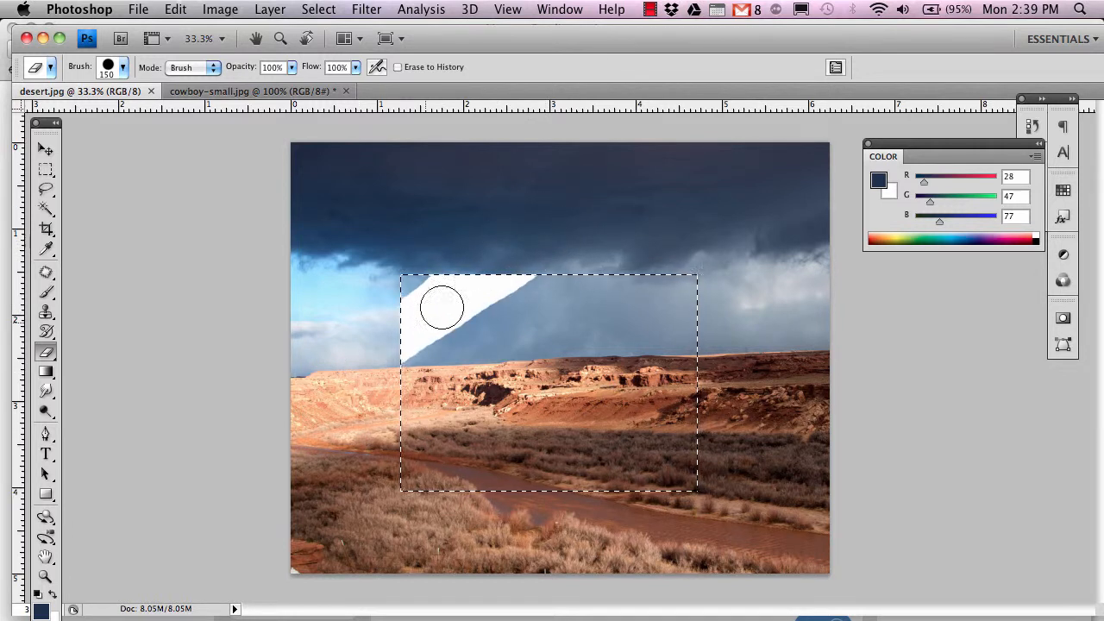
pyautogui.moveTo(596, 259)
pyautogui.mouseDown()
pyautogui.moveTo(496, 341)
pyautogui.moveTo(434, 435)
pyautogui.moveTo(655, 394)
pyautogui.moveTo(739, 316)
pyautogui.moveTo(582, 266)
pyautogui.moveTo(487, 466)
pyautogui.moveTo(418, 482)
pyautogui.mouseUp()
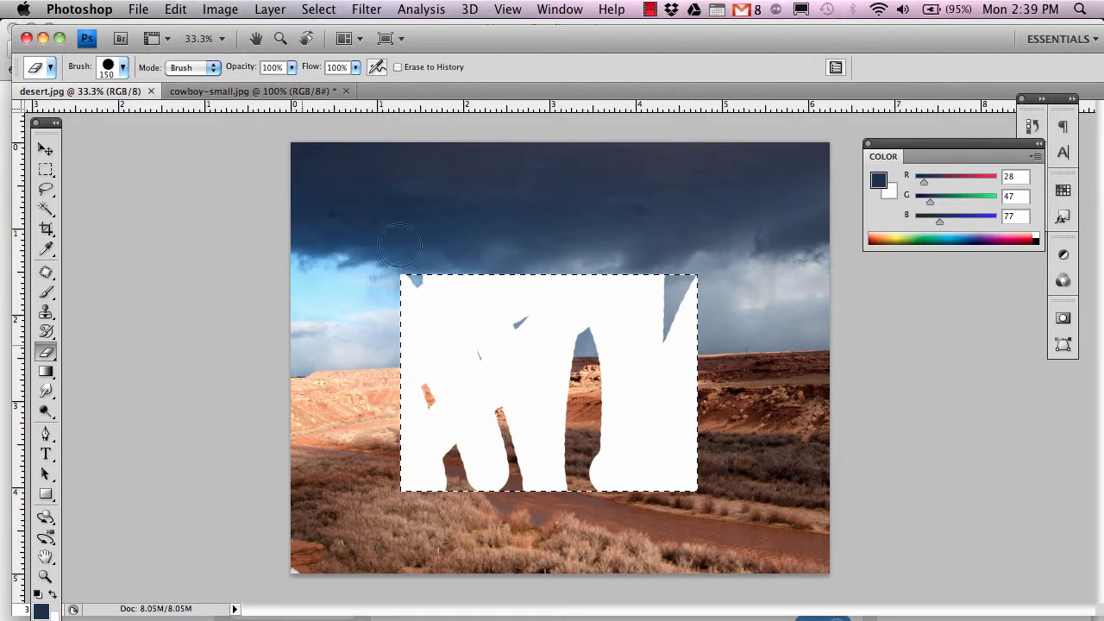
pyautogui.moveTo(400, 246)
pyautogui.mouseDown()
pyautogui.moveTo(315, 375)
pyautogui.moveTo(606, 290)
pyautogui.moveTo(796, 282)
pyautogui.moveTo(756, 426)
pyautogui.moveTo(614, 392)
pyautogui.moveTo(468, 253)
pyautogui.moveTo(358, 307)
pyautogui.moveTo(491, 282)
pyautogui.moveTo(545, 229)
pyautogui.moveTo(697, 286)
pyautogui.mouseUp()
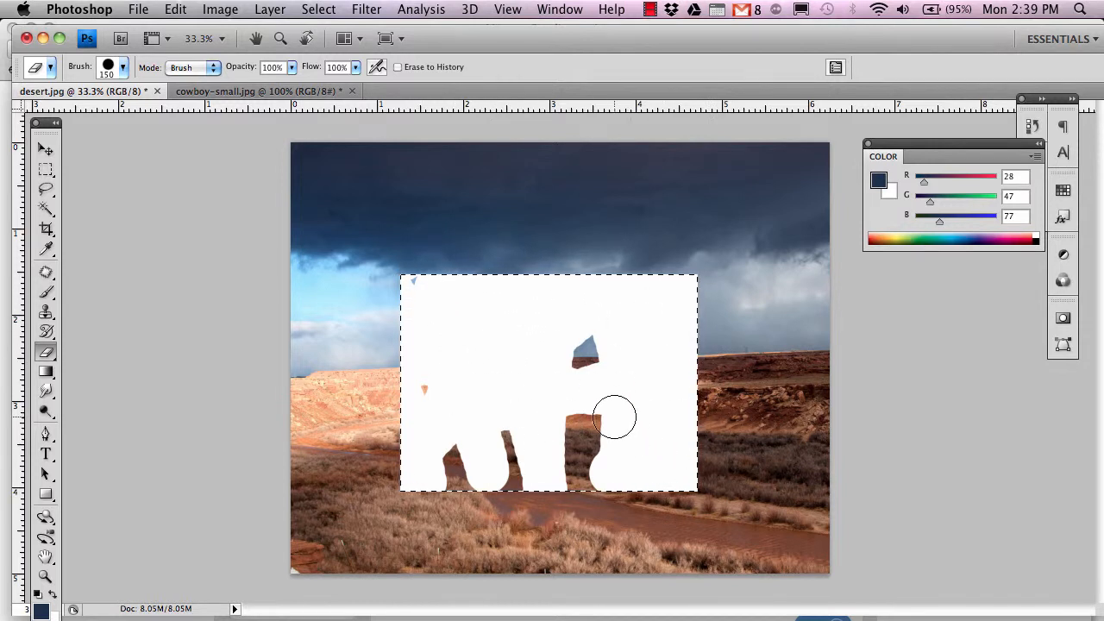
pyautogui.press('F12')
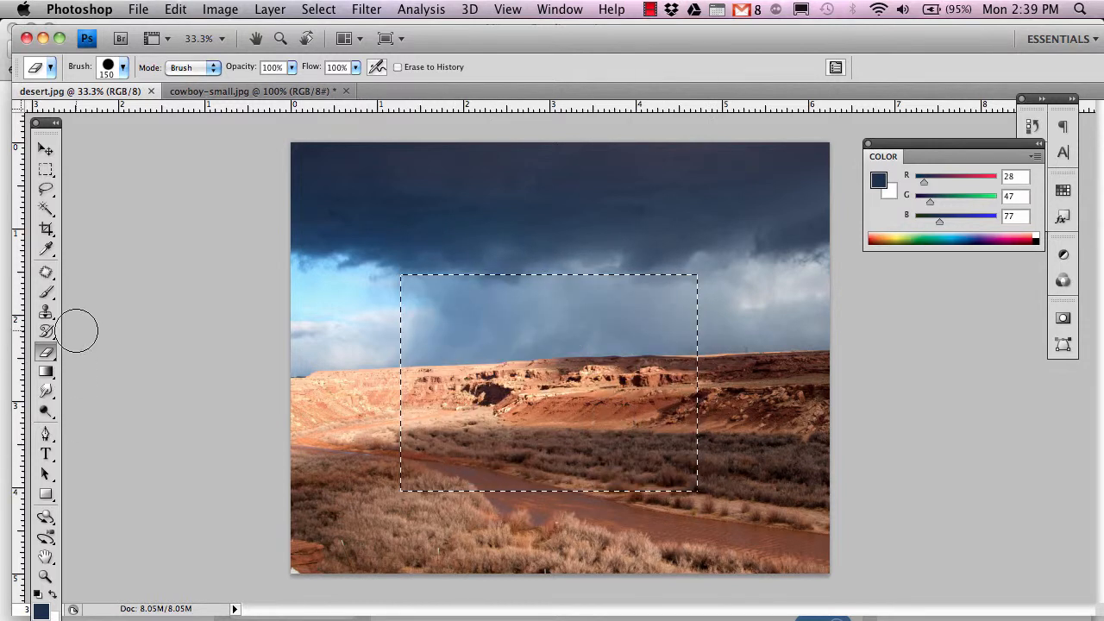
# Paint several dark blue strokes across the rectangular selection and over its edges with the size 80 Brush.
pyautogui.click(46, 292)
pyautogui.moveTo(703, 364); pyautogui.dragTo(600, 423)
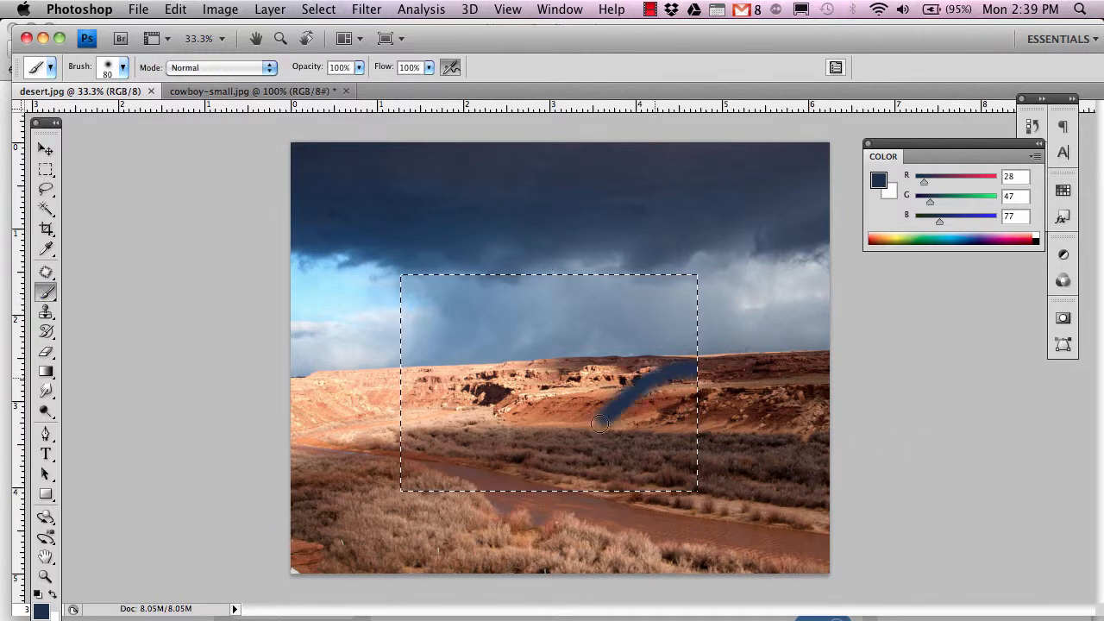
pyautogui.moveTo(512, 368); pyautogui.dragTo(511, 330)
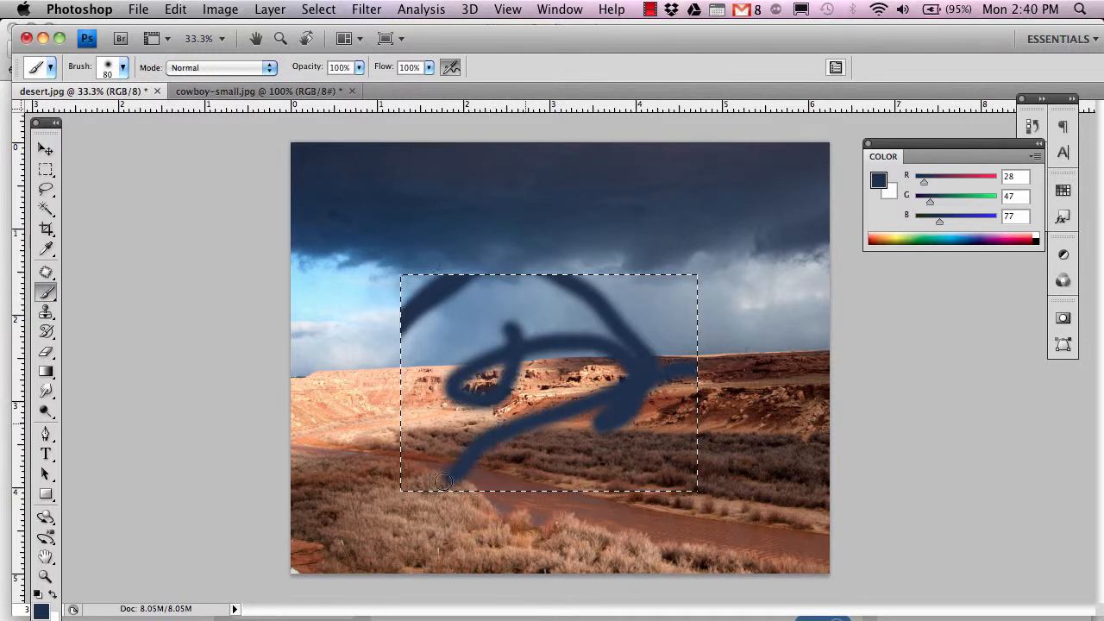
pyautogui.moveTo(443, 481); pyautogui.dragTo(421, 485)
pyautogui.moveTo(470, 397); pyautogui.dragTo(429, 358)
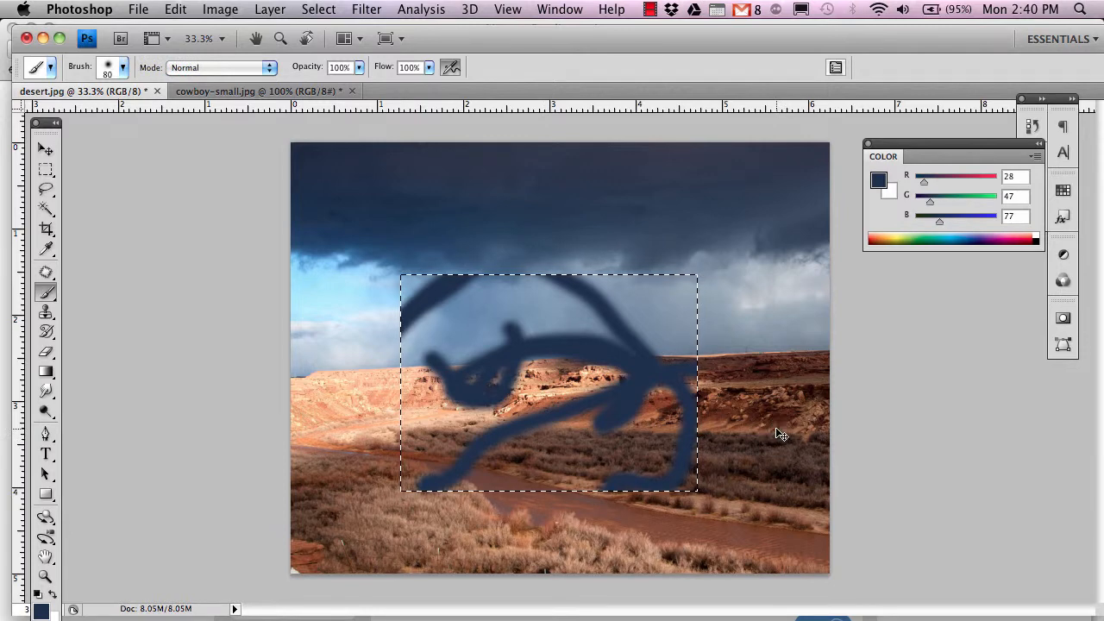
pyautogui.press('super+d')
pyautogui.press('super+shift+d')
# Return the image to its Rectangular Marquee history state from before the brush strokes, and clear the selection.
pyautogui.click(558, 10)
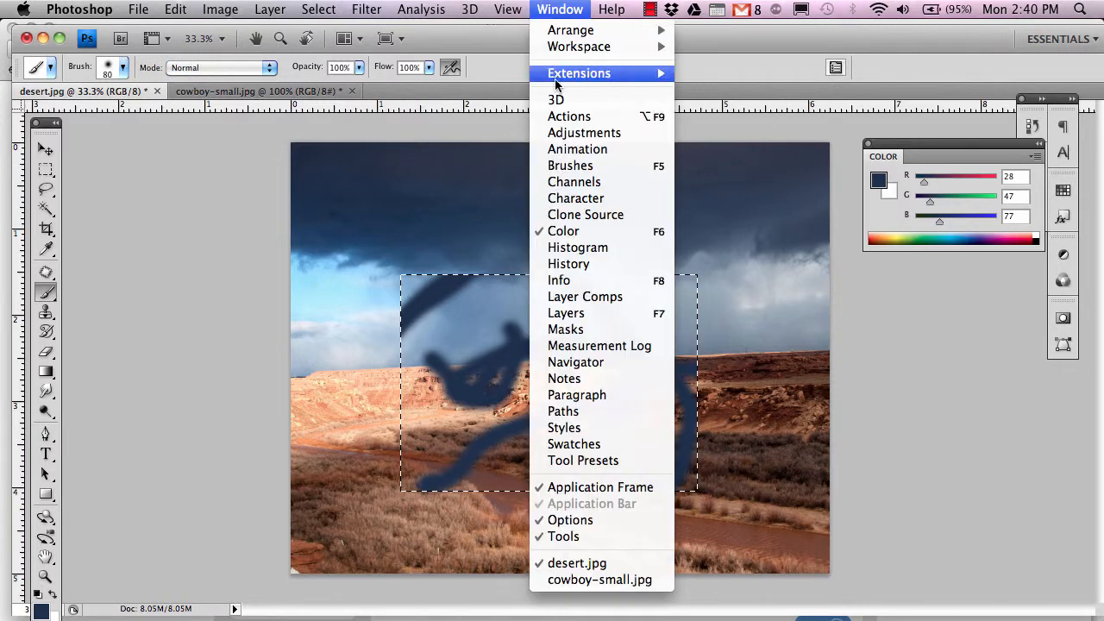
pyautogui.click(568, 265)
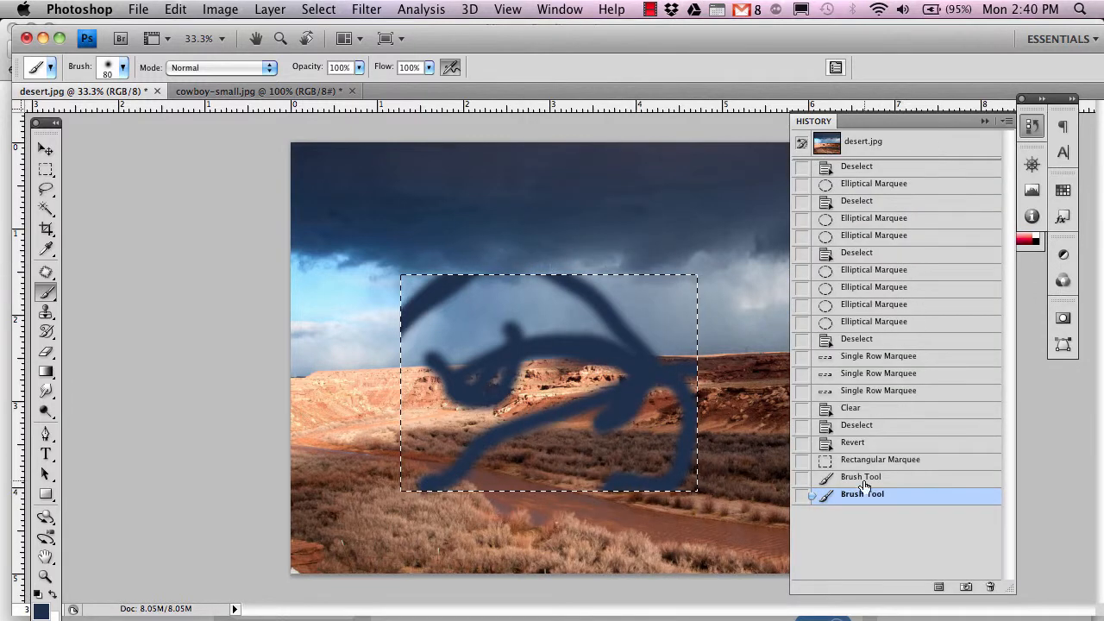
pyautogui.click(867, 463)
pyautogui.press('super+d')
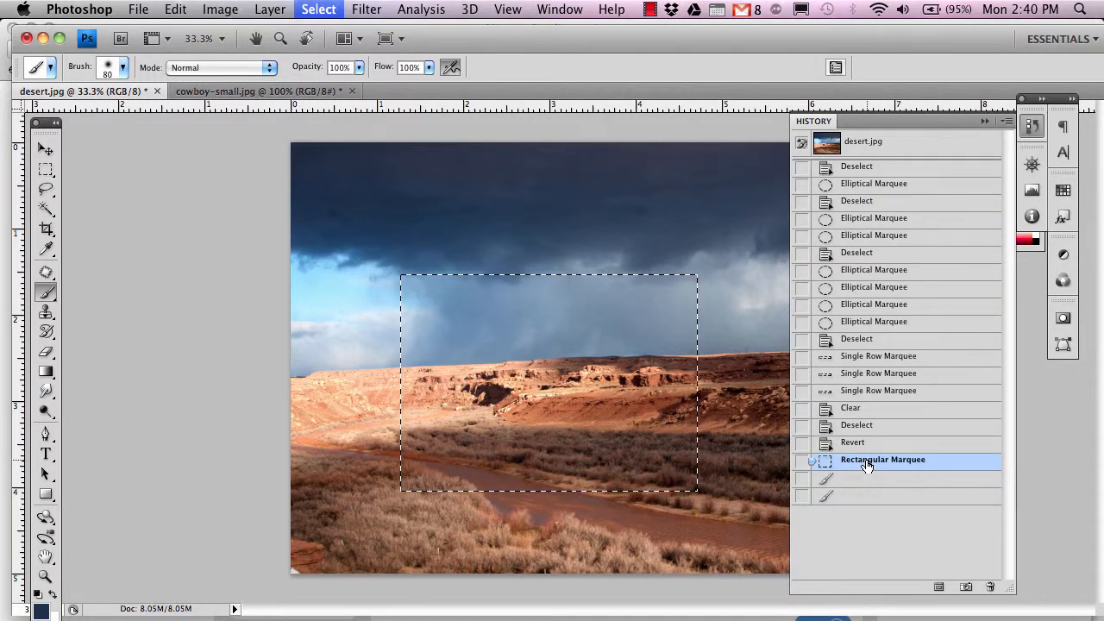
pyautogui.click(794, 116)
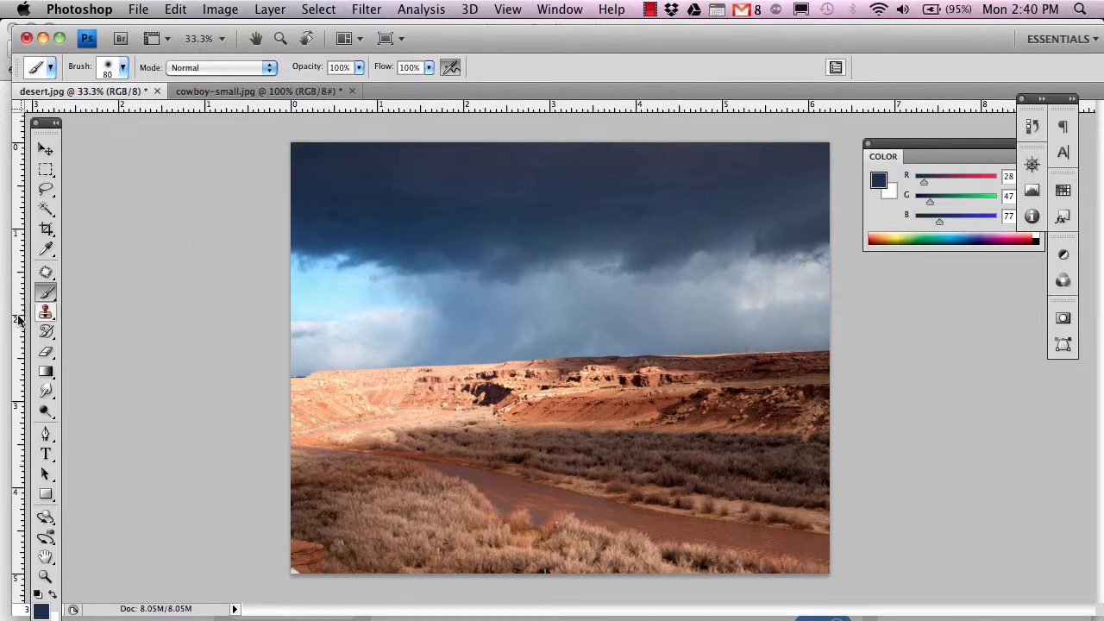
# Draw a rectangular selection across the horizon and add three smaller rectangles to it along the mesa and in the sky on its left side.
pyautogui.click(46, 169)
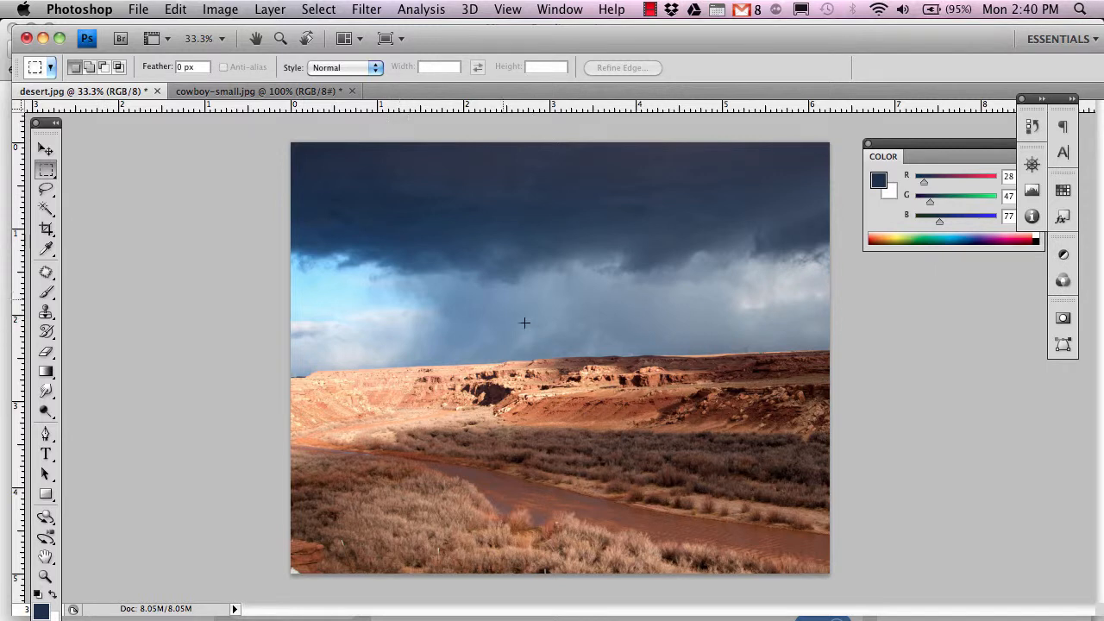
pyautogui.moveTo(583, 367); pyautogui.dragTo(707, 461)
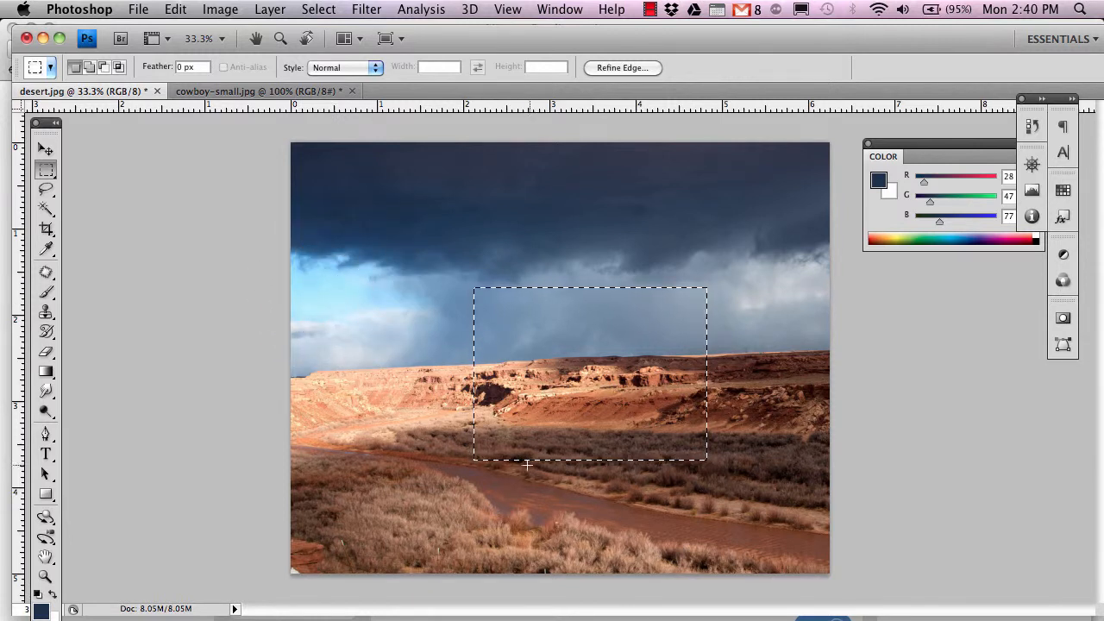
pyautogui.moveTo(483, 373); pyautogui.dragTo(309, 422)
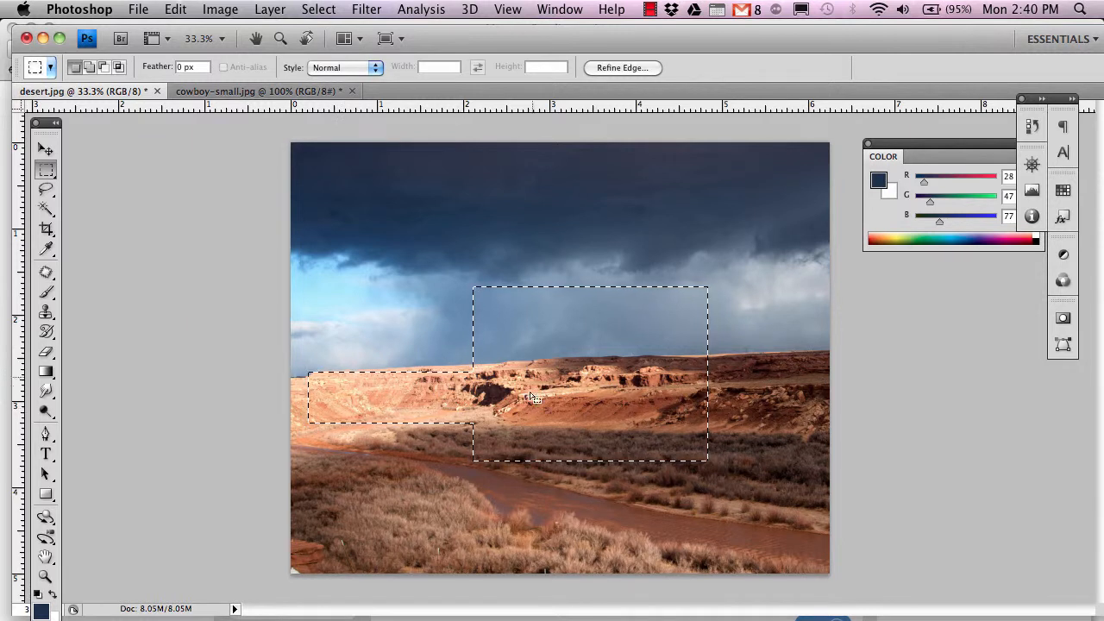
pyautogui.moveTo(333, 300); pyautogui.dragTo(363, 349)
pyautogui.moveTo(443, 308); pyautogui.dragTo(500, 335)
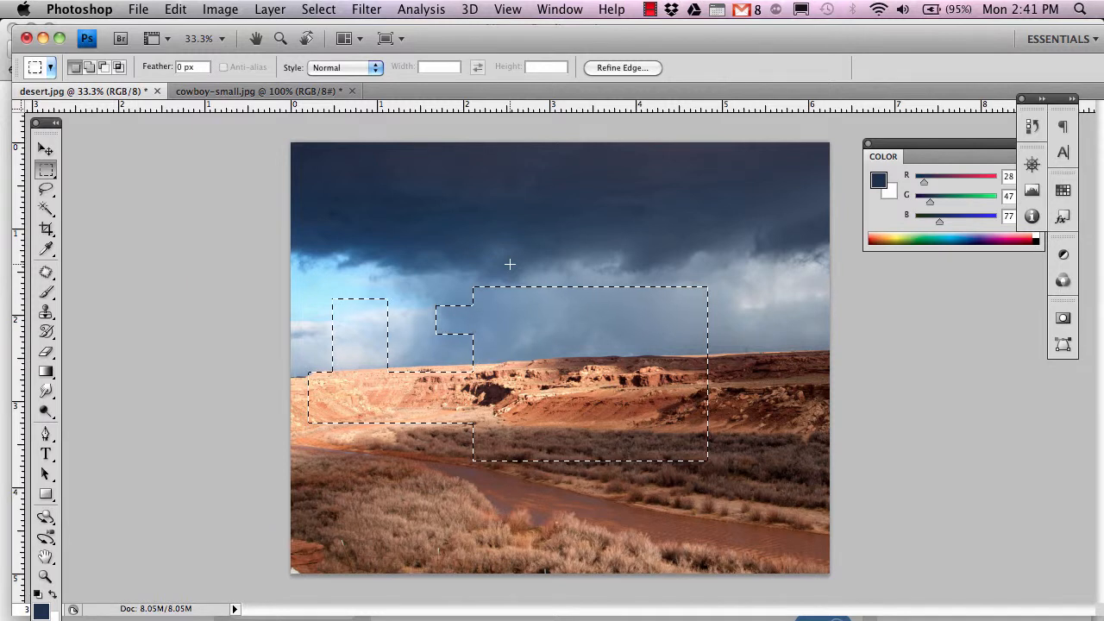
# Subtract rectangular areas from the middle, the upper left block and the right edge of the selection, and clear the selection.
pyautogui.press('alt')
pyautogui.moveTo(647, 407); pyautogui.dragTo(647, 408)
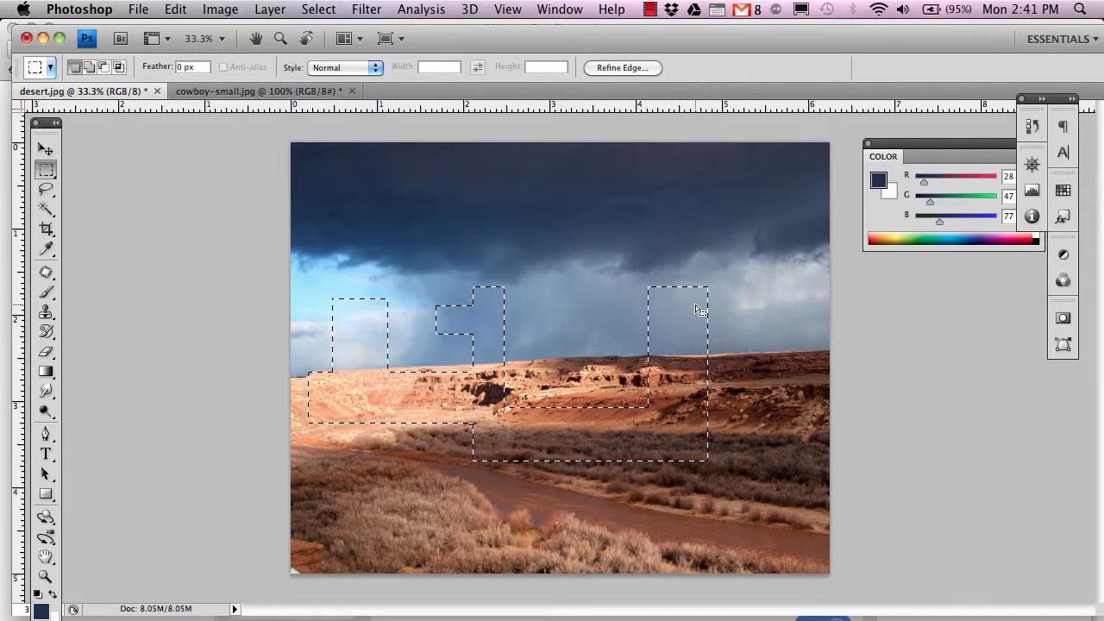
pyautogui.moveTo(355, 292); pyautogui.dragTo(371, 372)
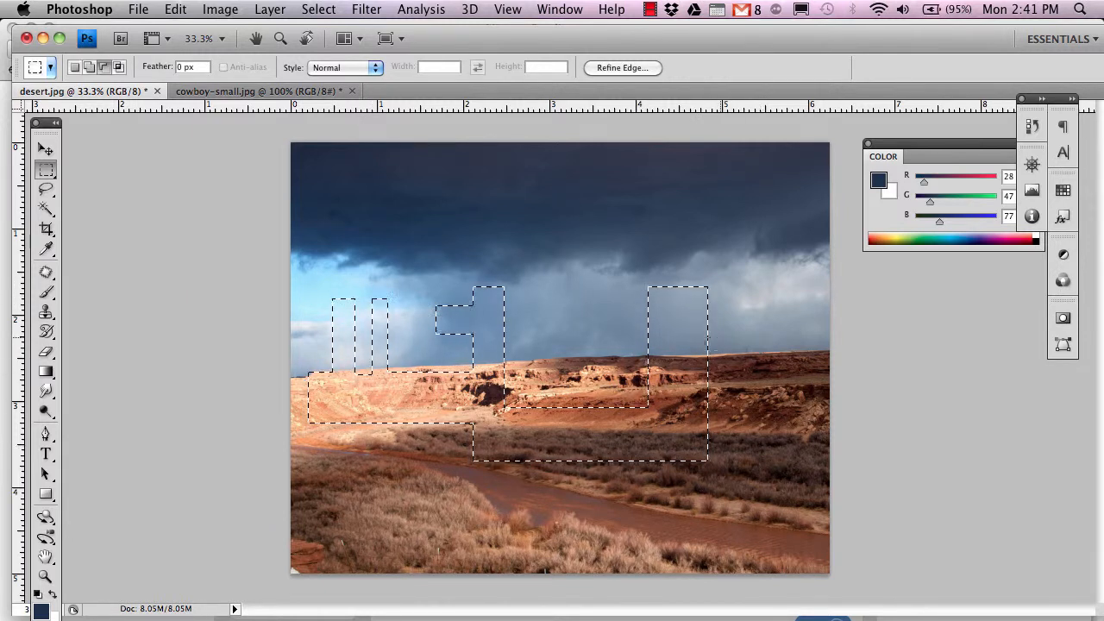
pyautogui.moveTo(670, 336); pyautogui.dragTo(734, 381)
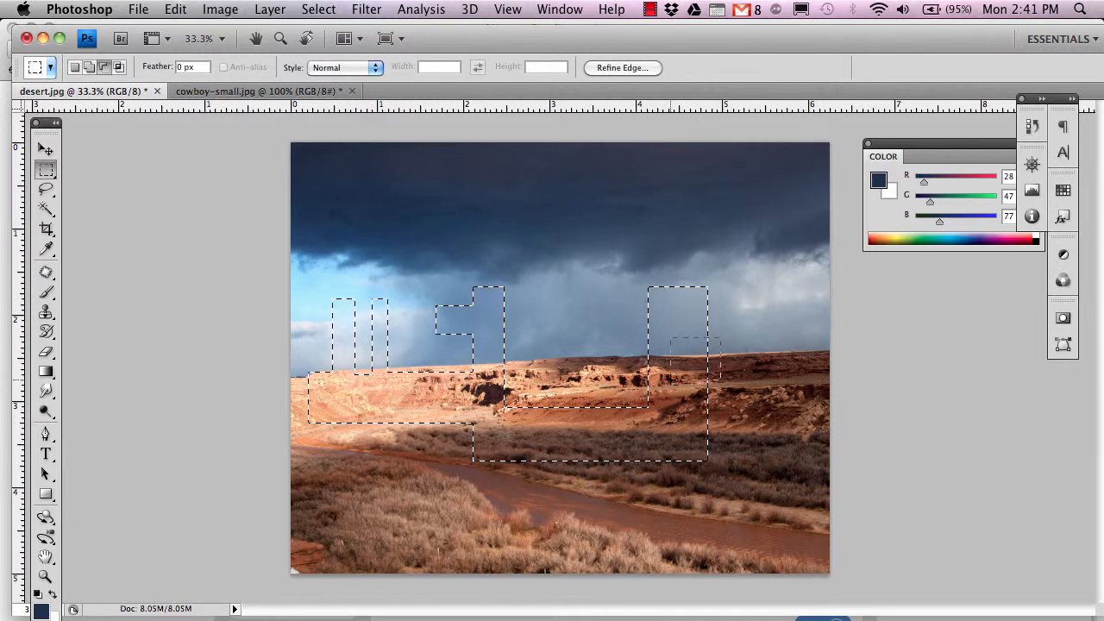
pyautogui.click(749, 431)
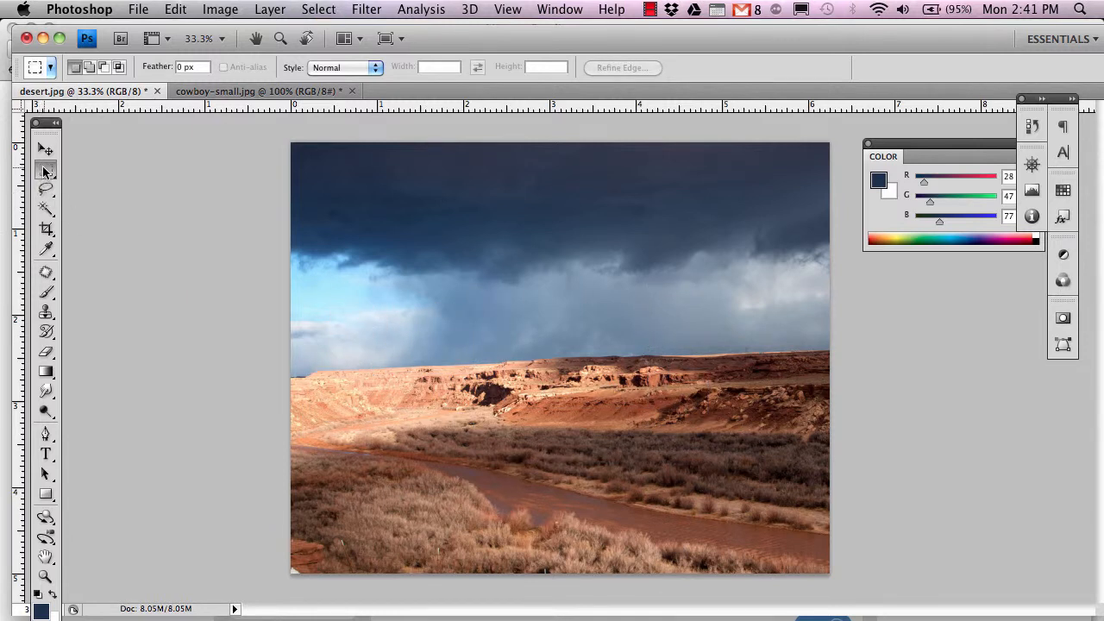
# Draw a wide, flat selection in the sky just above the horizon with the Elliptical Marquee tool, and clear it.
pyautogui.click(46, 172)
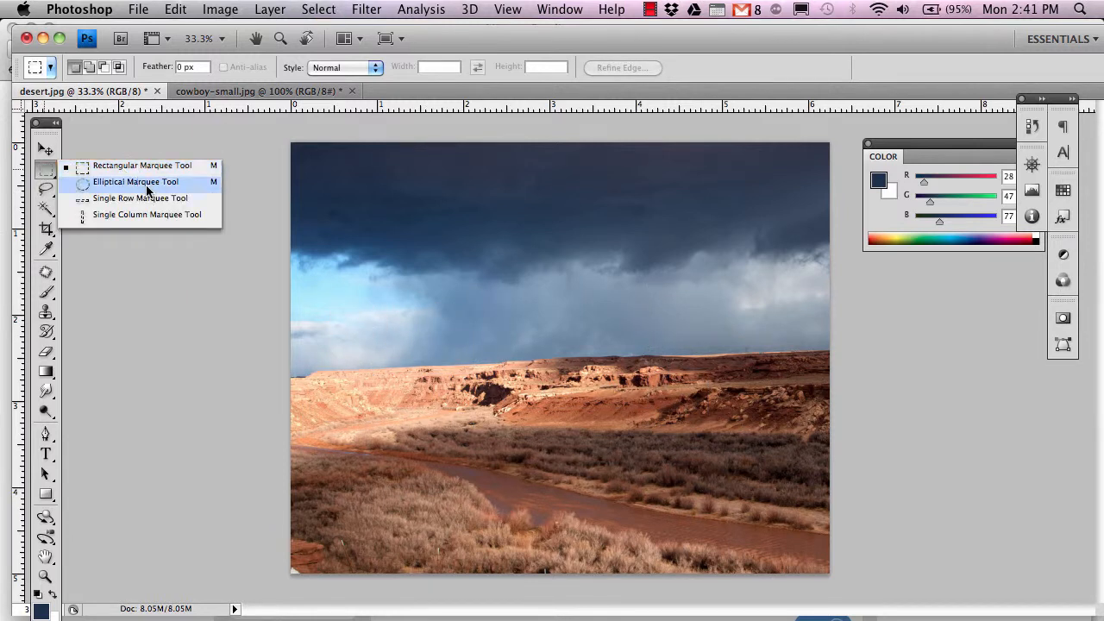
pyautogui.click(150, 188)
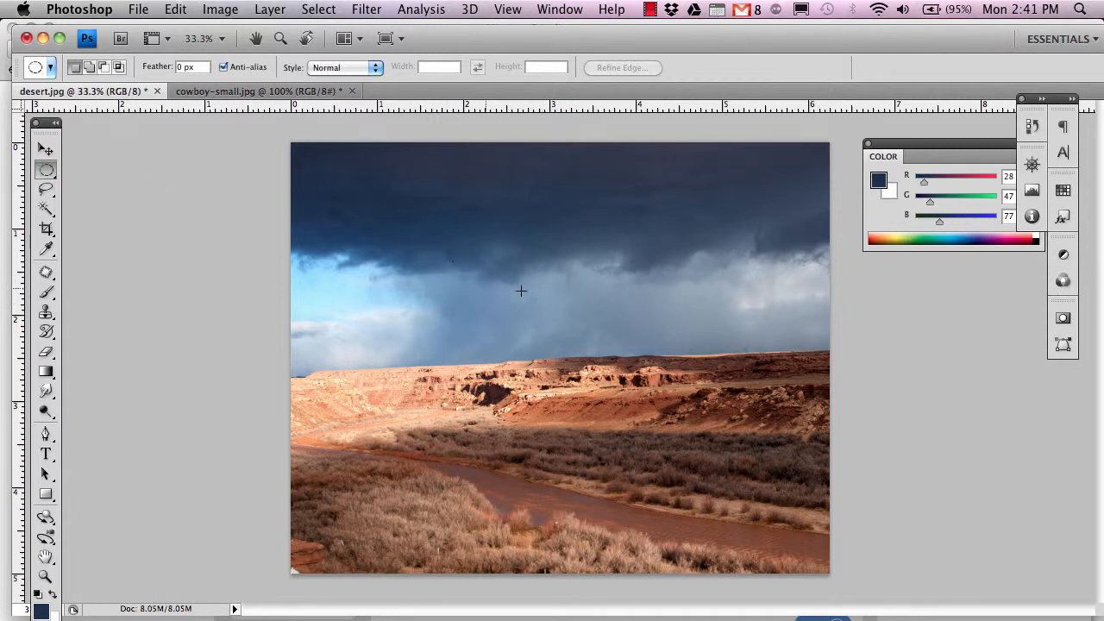
pyautogui.moveTo(416, 296); pyautogui.dragTo(411, 323)
pyautogui.moveTo(694, 355); pyautogui.dragTo(695, 356)
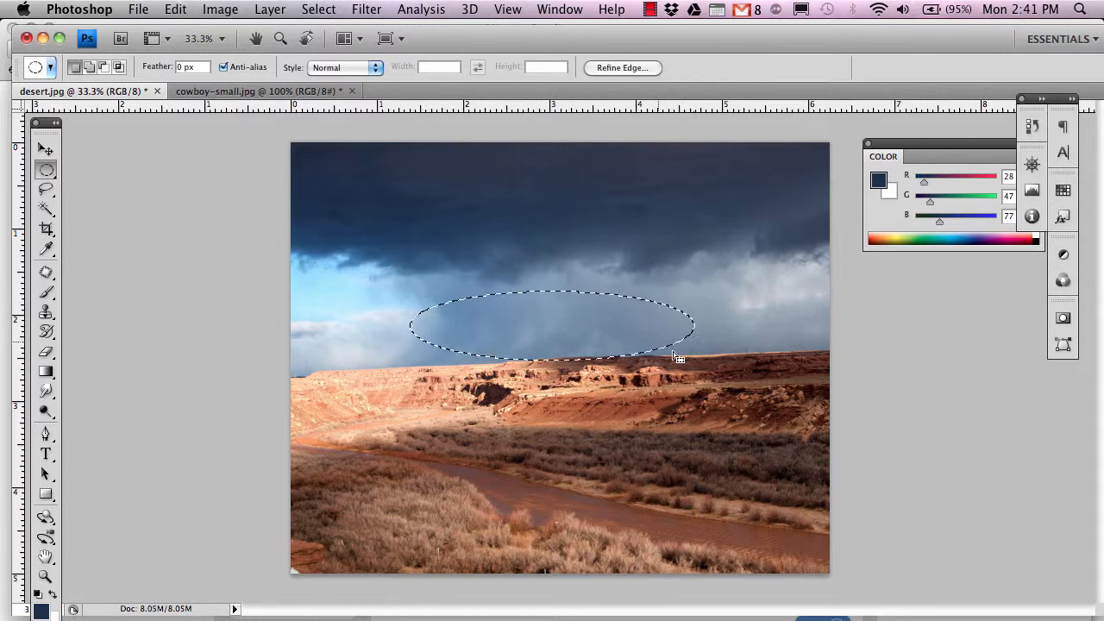
pyautogui.click(532, 288)
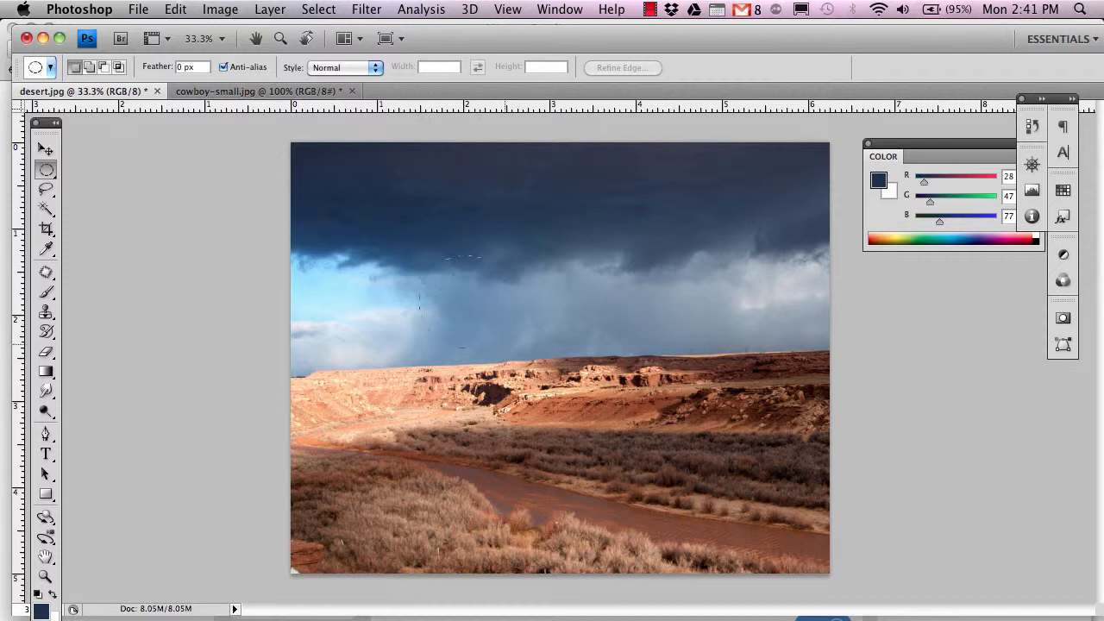
# Draw a circular selection across the horizon and add an overlapping rounded area to its right side.
pyautogui.moveTo(621, 417); pyautogui.dragTo(621, 417)
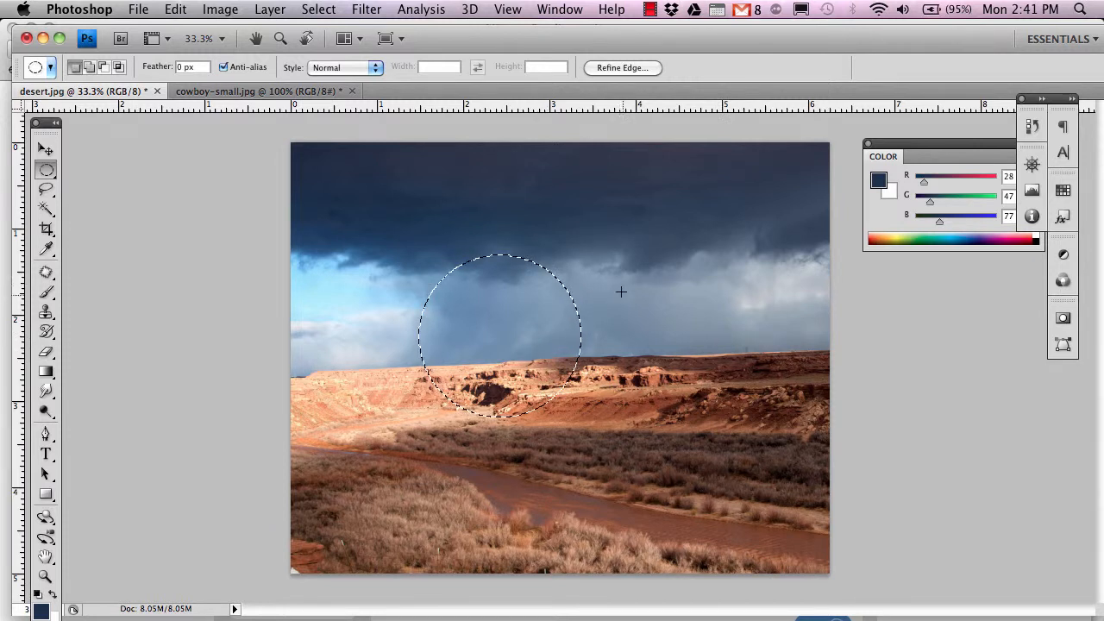
pyautogui.press('shift')
pyautogui.moveTo(463, 322); pyautogui.dragTo(552, 332)
pyautogui.press('super+z')
pyautogui.moveTo(365, 413); pyautogui.dragTo(365, 414)
# Subtract elliptical areas from the combined round selection to leave crescent shapes, and clear the selection.
pyautogui.press('alt')
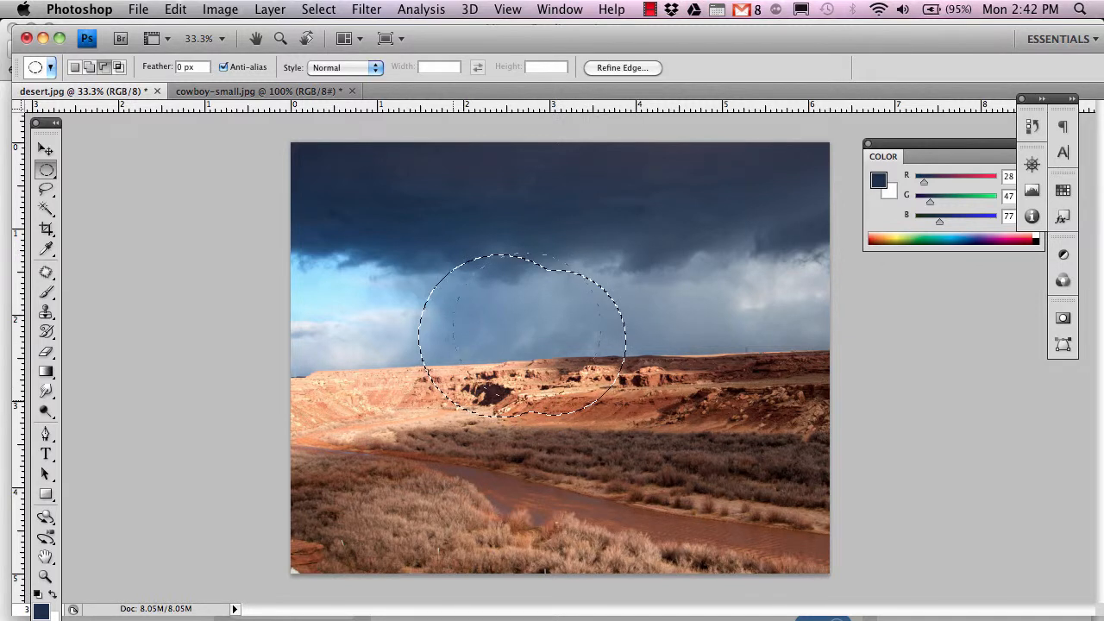
pyautogui.moveTo(576, 380); pyautogui.dragTo(576, 380)
pyautogui.press('alt')
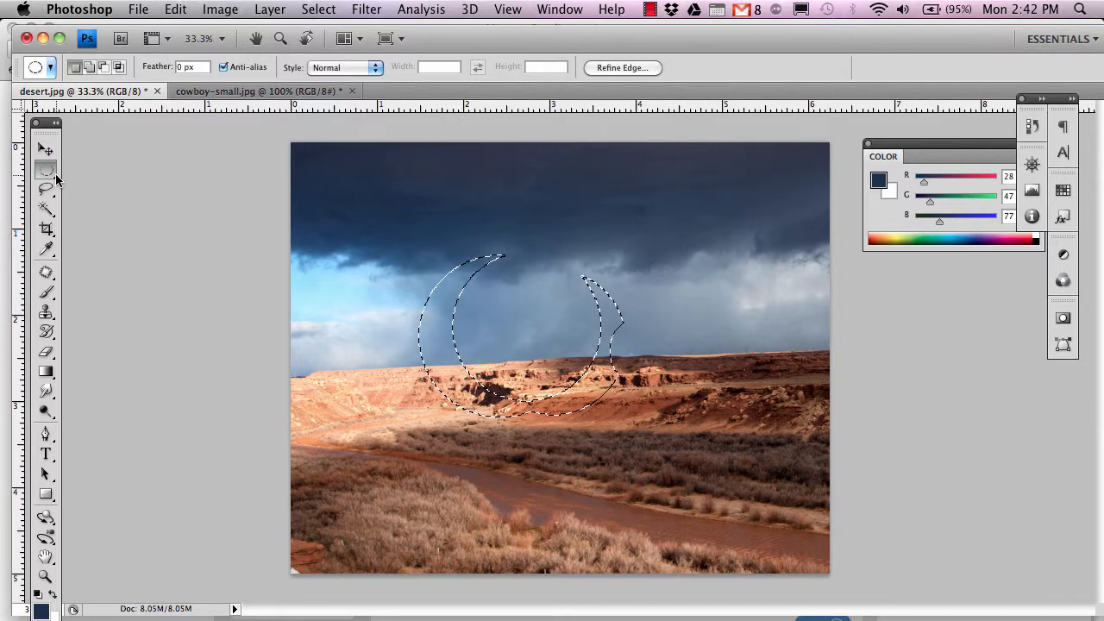
pyautogui.press('alt')
pyautogui.moveTo(400, 287); pyautogui.dragTo(435, 343)
pyautogui.press('super+d')
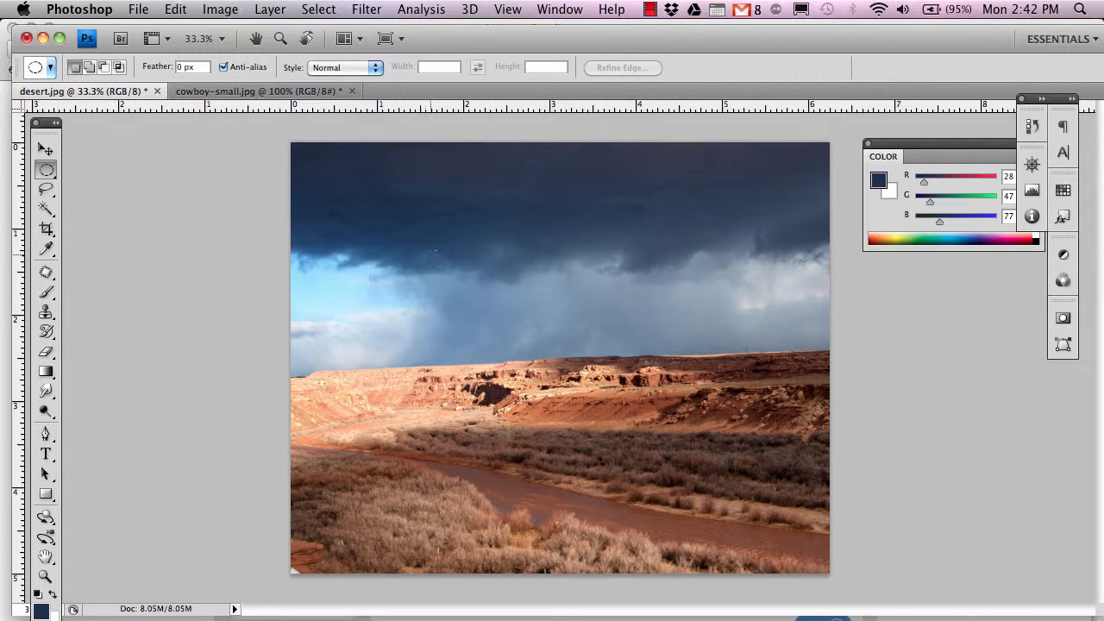
# Draw a circular selection and then a larger elliptical one across the horizon, deselecting each of them.
pyautogui.moveTo(425, 251); pyautogui.dragTo(680, 446)
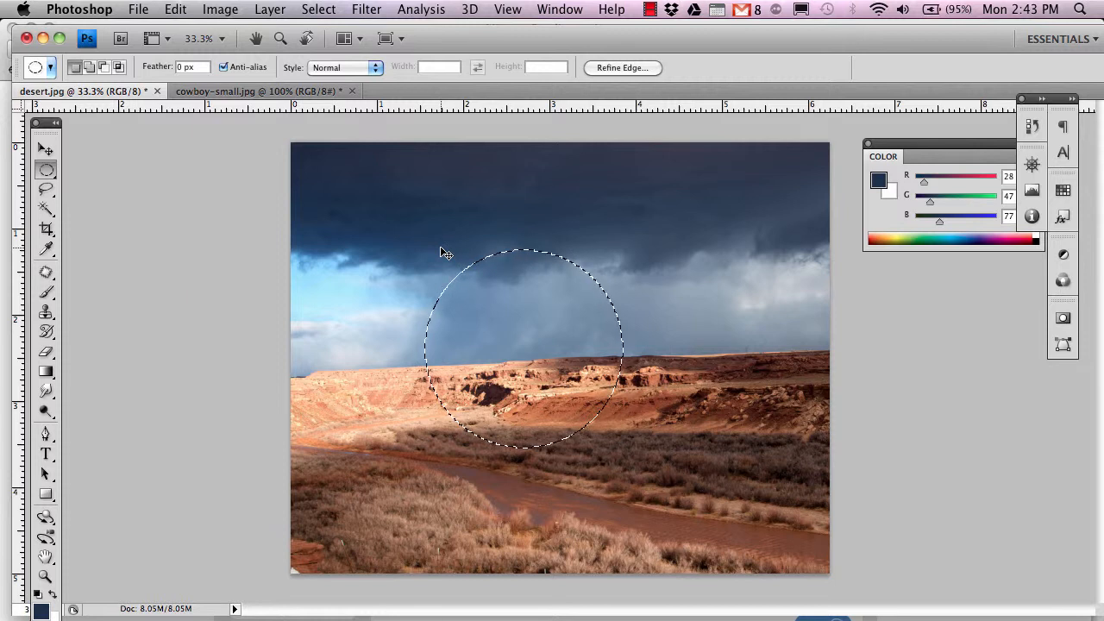
pyautogui.press('super+d')
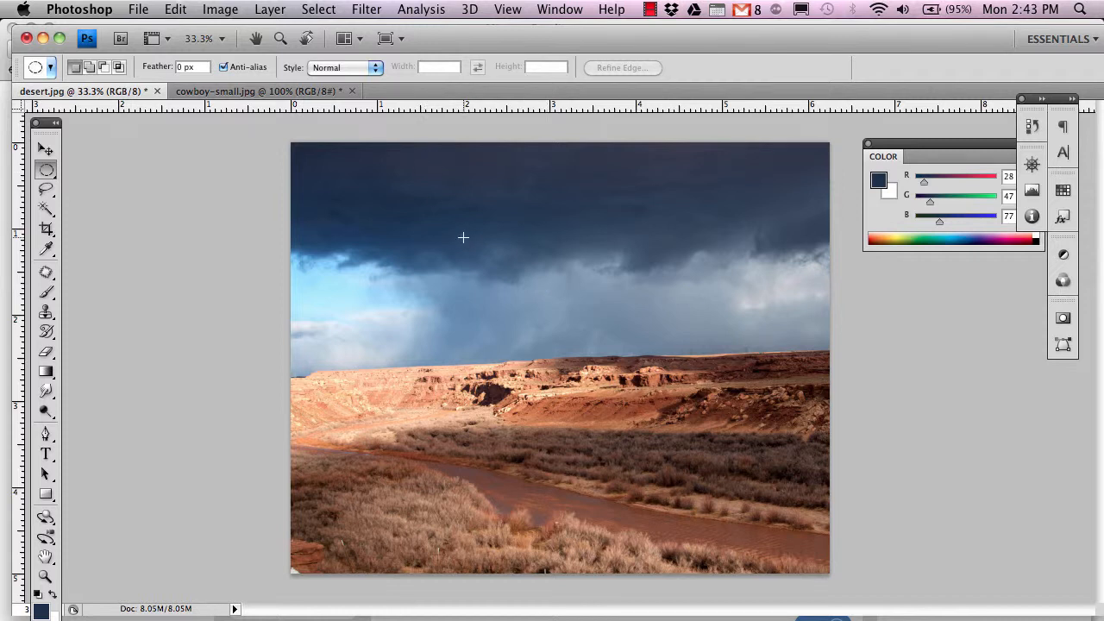
pyautogui.moveTo(692, 488); pyautogui.dragTo(694, 489)
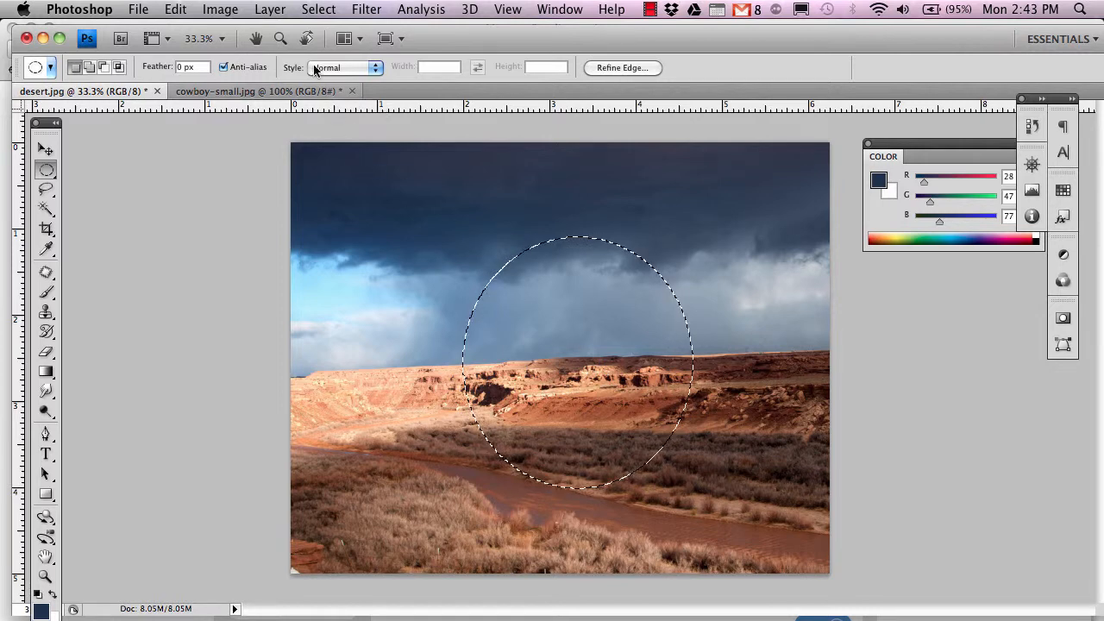
pyautogui.click(317, 10)
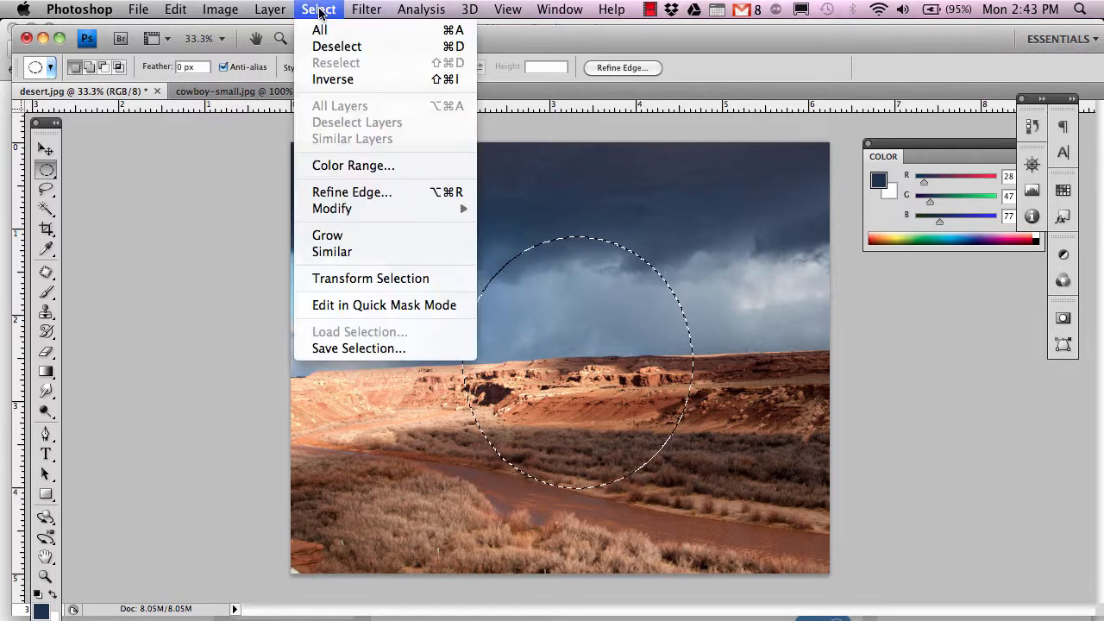
pyautogui.click(333, 52)
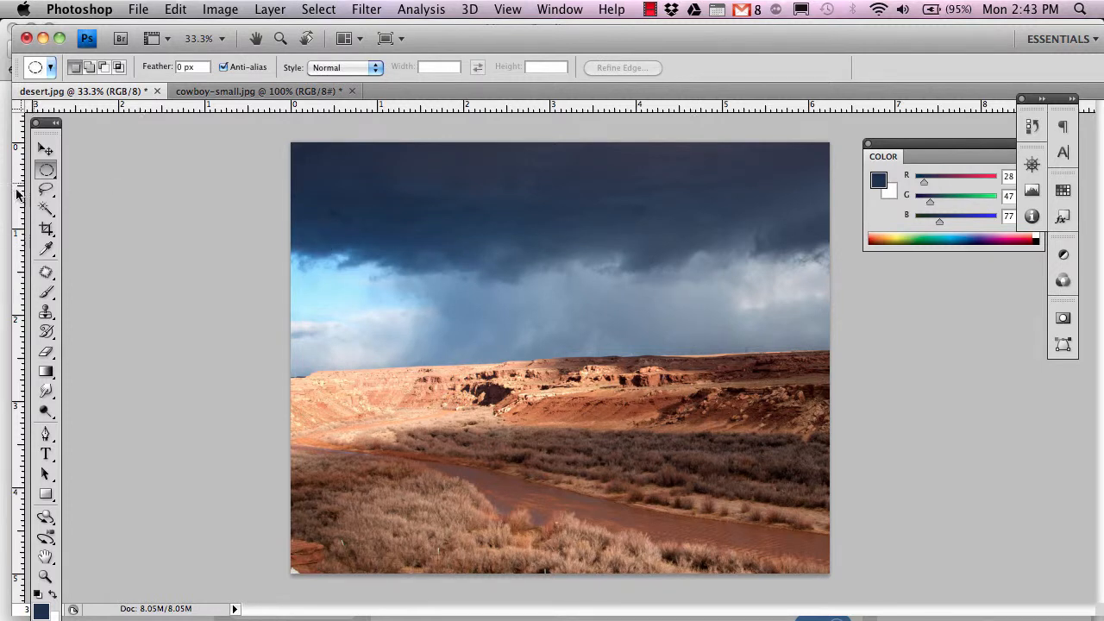
# Restore the Rectangular Marquee as the marquee tool, and trace a freehand Lasso selection around the foreground brush beside the river.
pyautogui.click(50, 169)
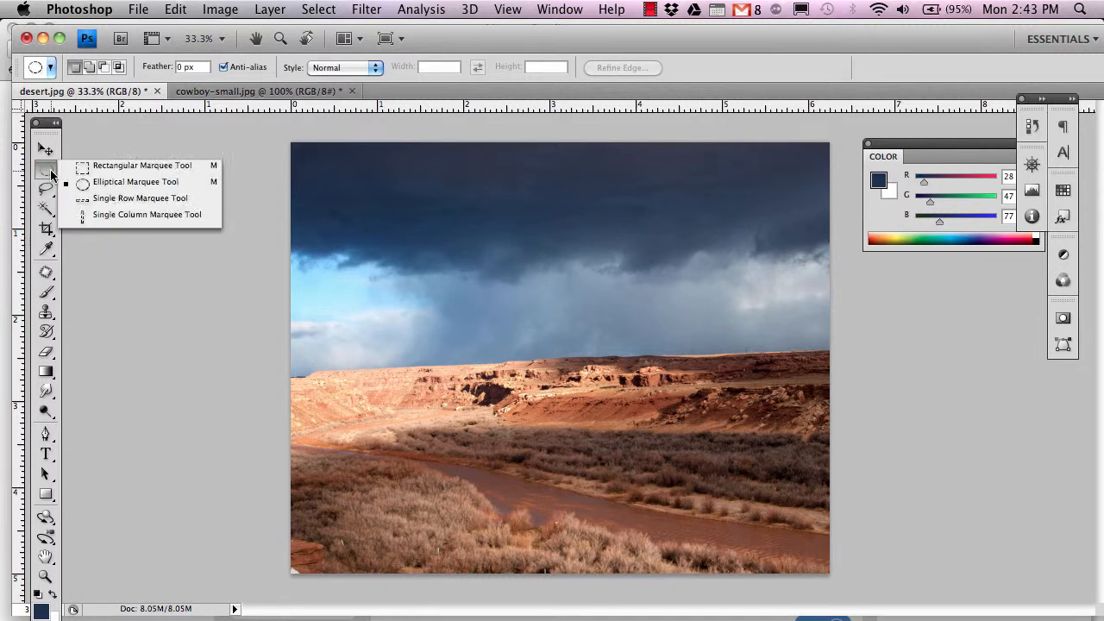
pyautogui.click(123, 174)
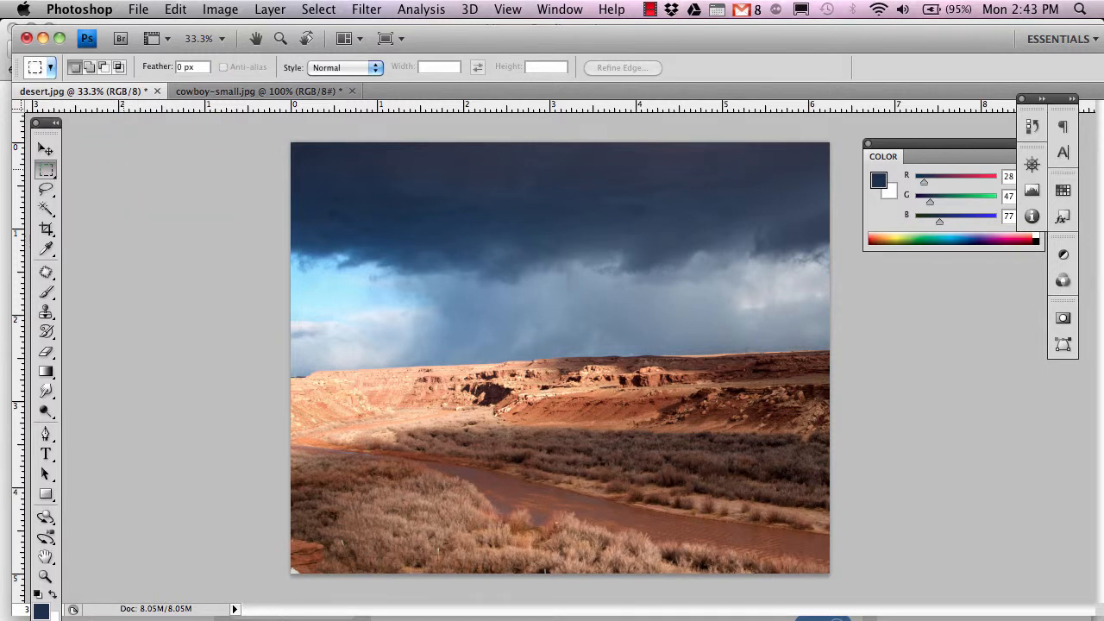
pyautogui.click(46, 191)
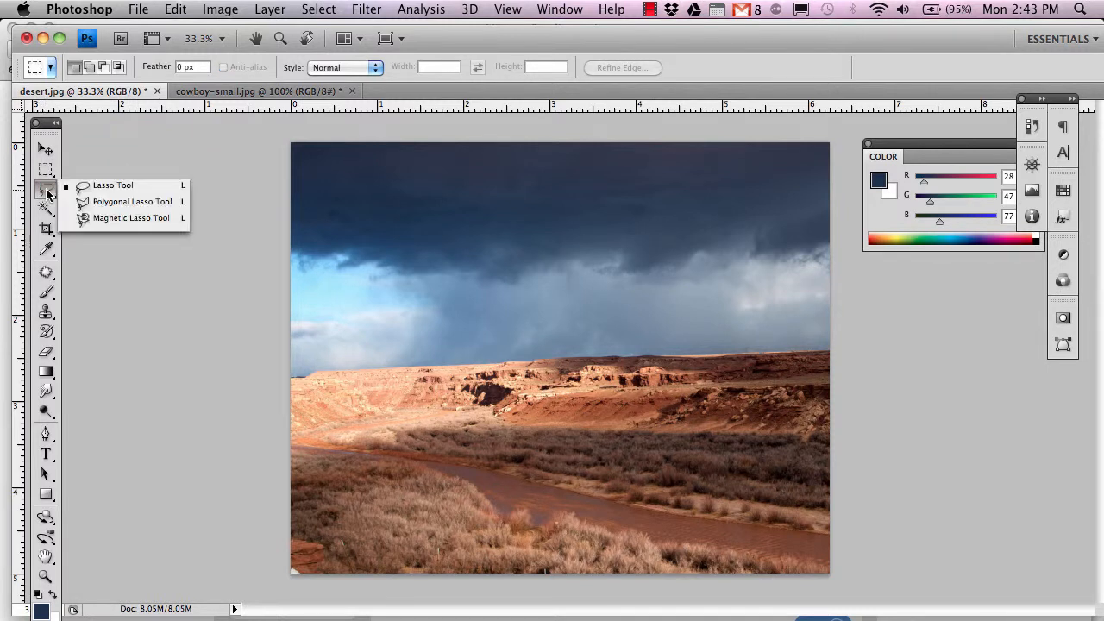
pyautogui.click(101, 186)
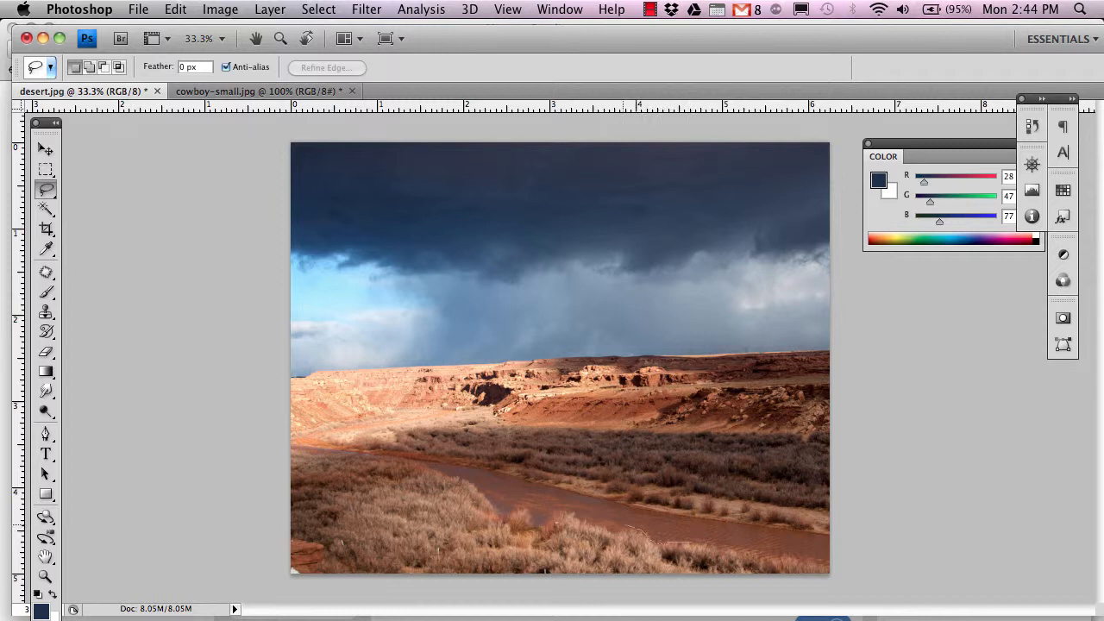
pyautogui.moveTo(614, 523)
pyautogui.mouseDown()
pyautogui.moveTo(559, 512)
pyautogui.moveTo(530, 516)
pyautogui.mouseUp()
pyautogui.moveTo(500, 518); pyautogui.dragTo(473, 479)
pyautogui.moveTo(412, 463); pyautogui.dragTo(380, 454)
pyautogui.moveTo(298, 457)
pyautogui.mouseDown()
pyautogui.moveTo(313, 541)
pyautogui.moveTo(367, 546)
pyautogui.mouseUp()
pyautogui.moveTo(464, 522)
pyautogui.mouseDown()
pyautogui.moveTo(473, 546)
pyautogui.moveTo(630, 569)
pyautogui.mouseUp()
pyautogui.moveTo(702, 561); pyautogui.dragTo(701, 565)
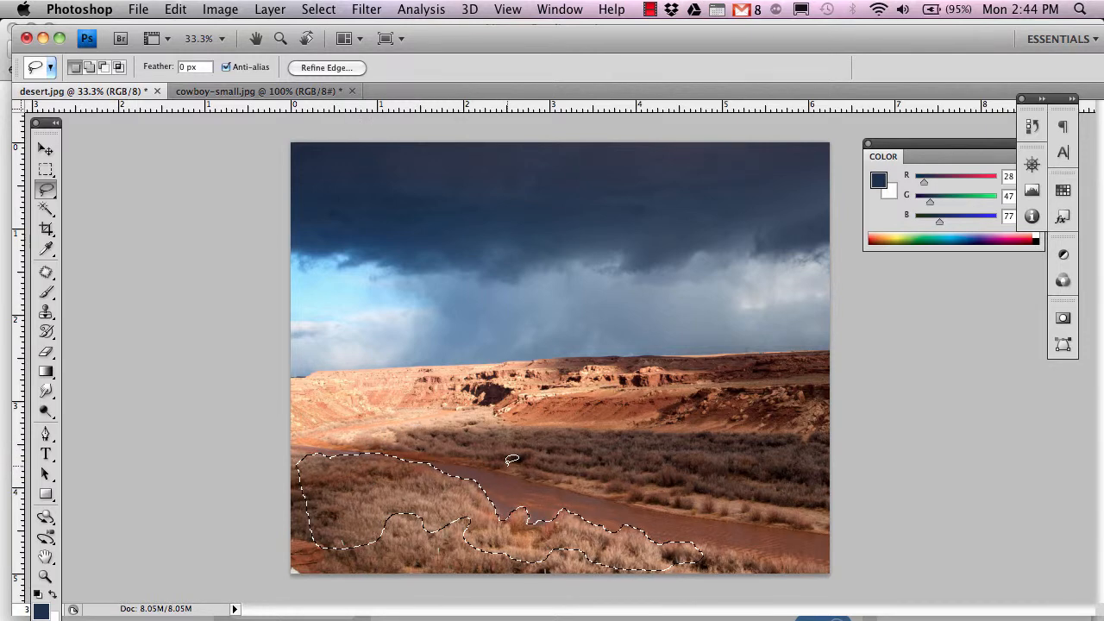
# Add two freehand areas to the lasso selection, one across the river and one peaking up on the mesa.
pyautogui.moveTo(507, 442); pyautogui.dragTo(433, 459)
pyautogui.moveTo(509, 457); pyautogui.dragTo(507, 447)
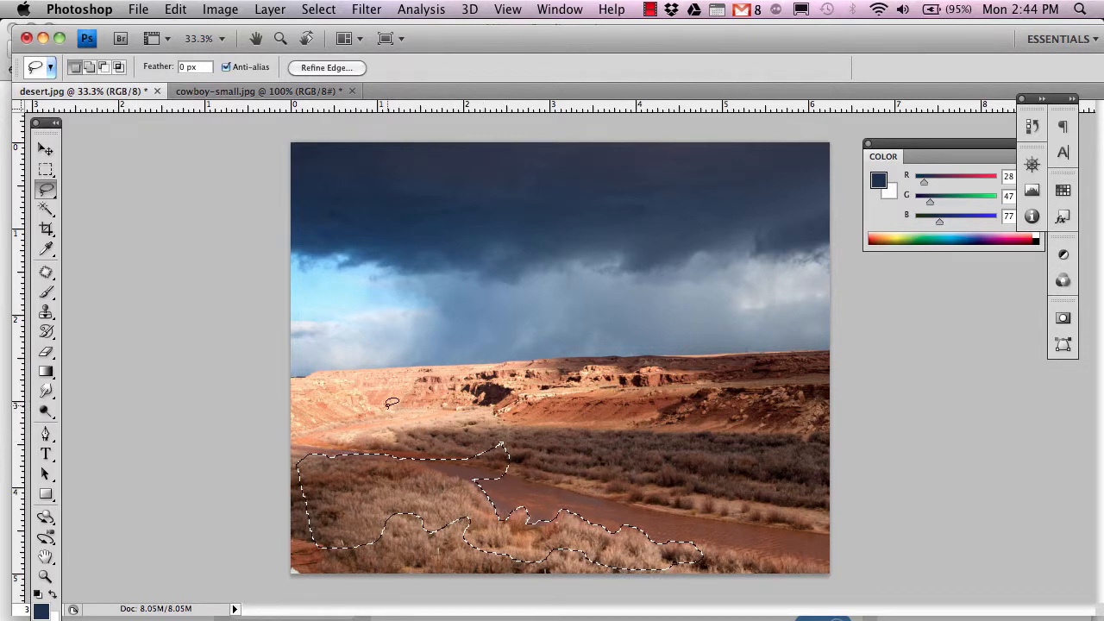
pyautogui.moveTo(349, 457); pyautogui.dragTo(350, 456)
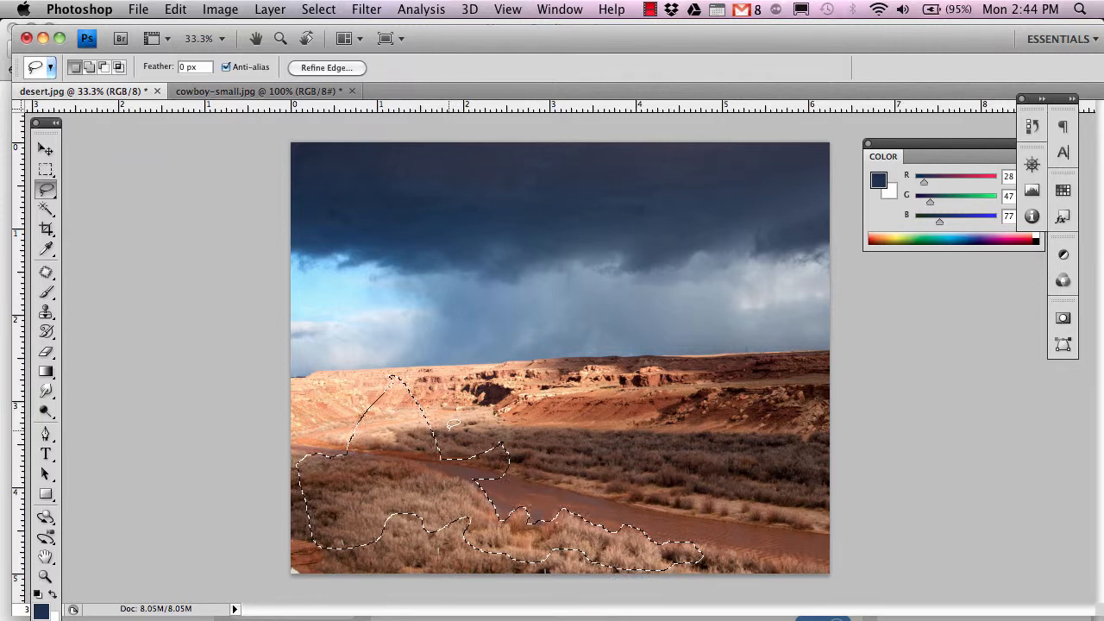
# Subtract freehand areas from the lasso selection along the river and the foreground brush, and clear the selection.
pyautogui.press('alt')
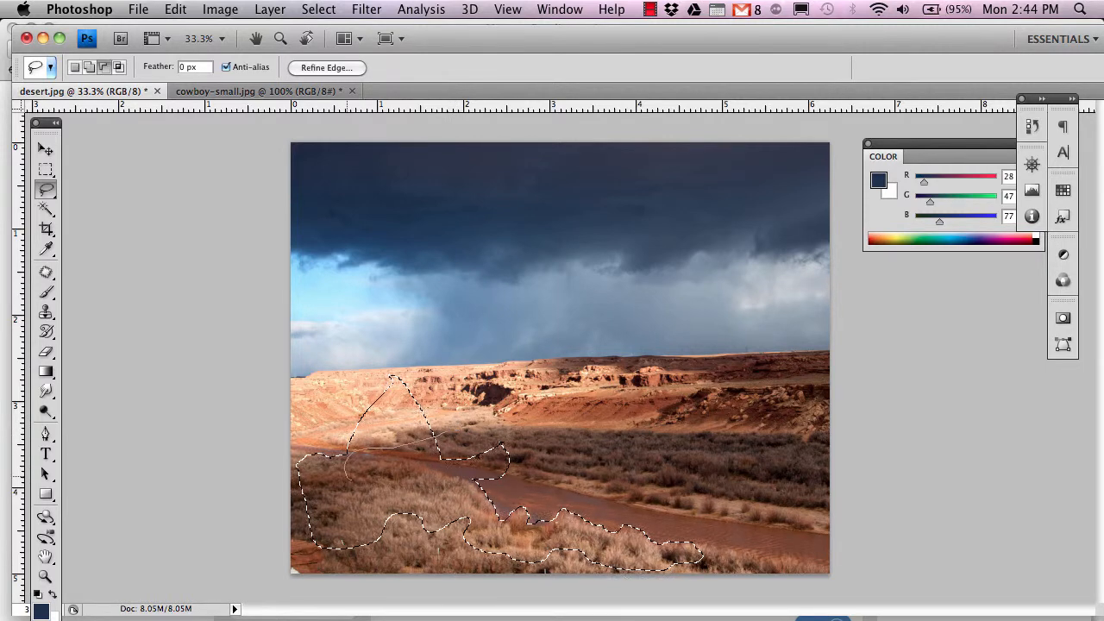
pyautogui.moveTo(401, 490); pyautogui.dragTo(470, 517)
pyautogui.press('alt')
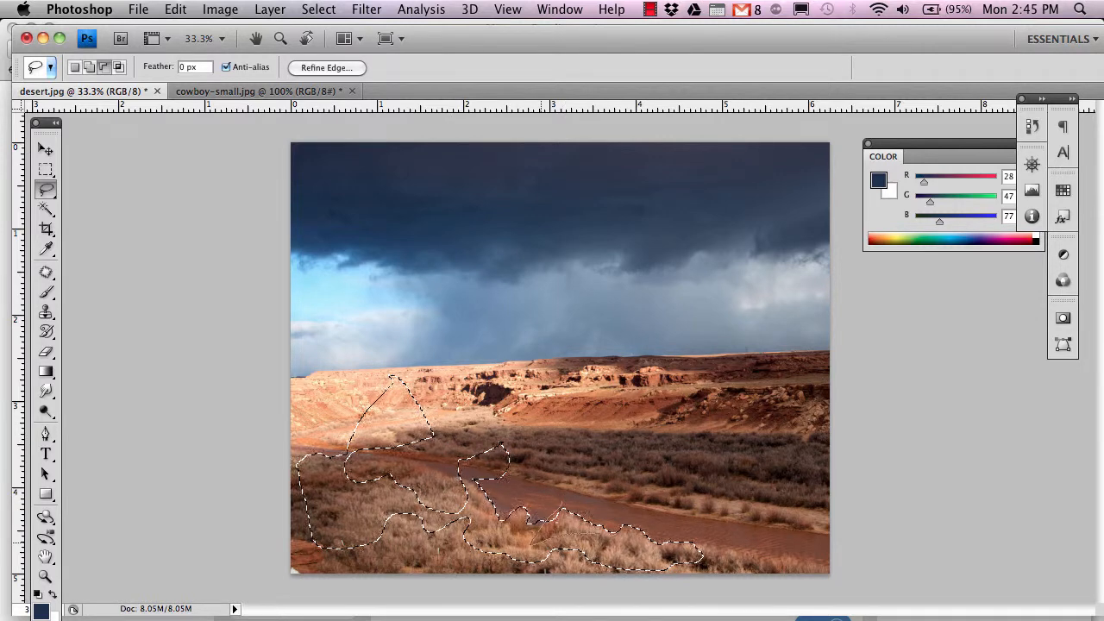
pyautogui.moveTo(539, 543); pyautogui.dragTo(528, 522)
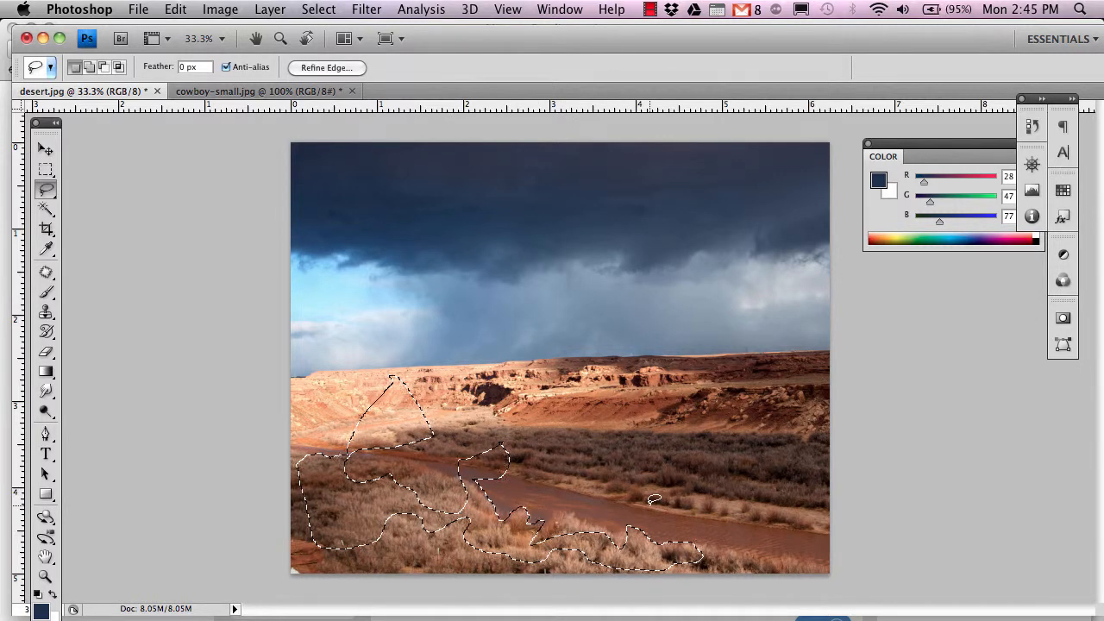
pyautogui.press('alt')
pyautogui.moveTo(361, 392); pyautogui.dragTo(412, 414)
pyautogui.click(48, 191)
pyautogui.click(93, 191)
pyautogui.press('super+d')
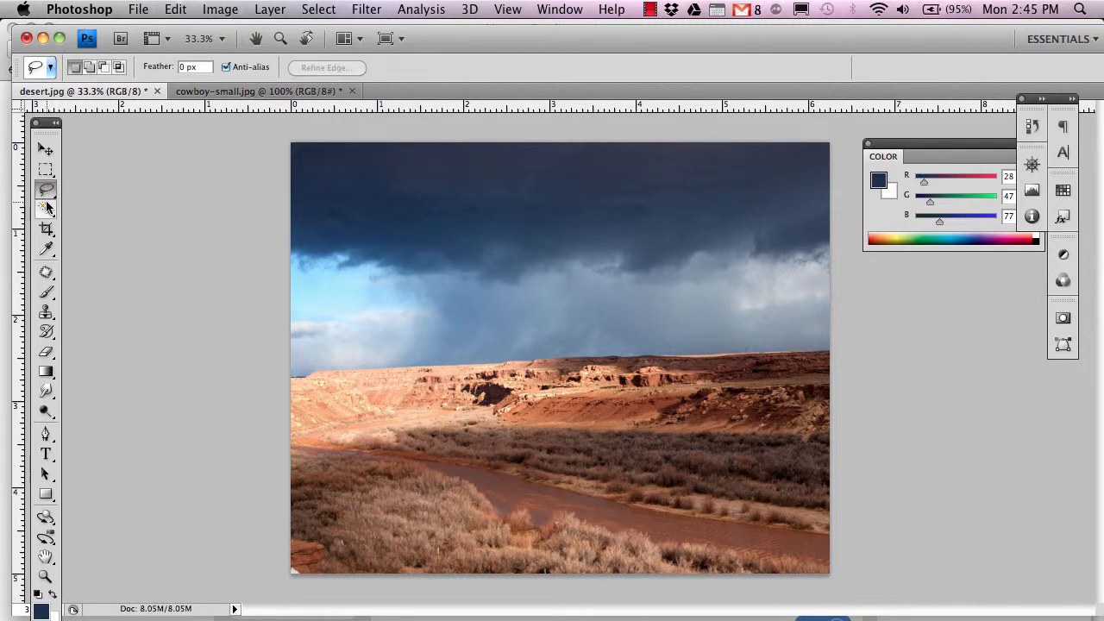
# Outline a closed, jagged straight-edged selection from the dark clouds down past the mesa with the Polygonal Lasso tool.
pyautogui.click(44, 197)
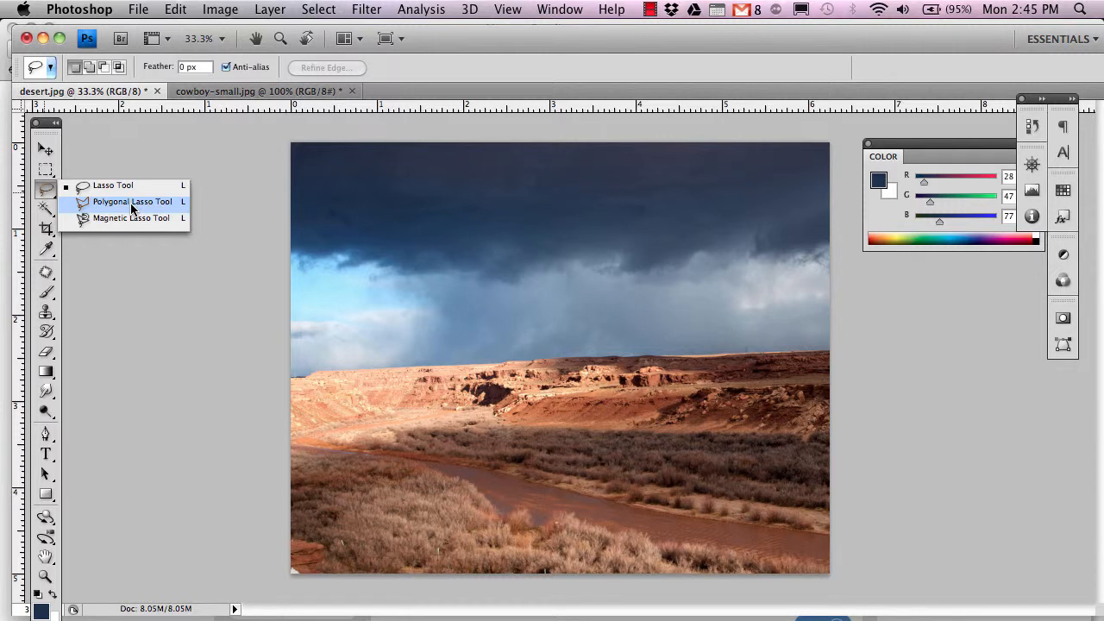
pyautogui.click(132, 202)
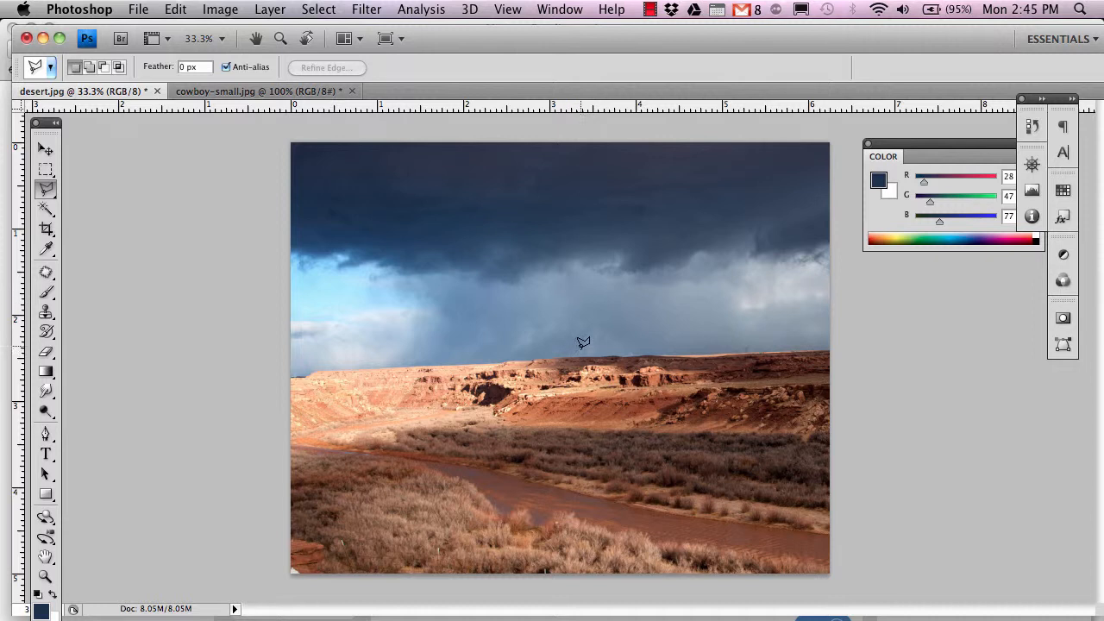
pyautogui.click(592, 286)
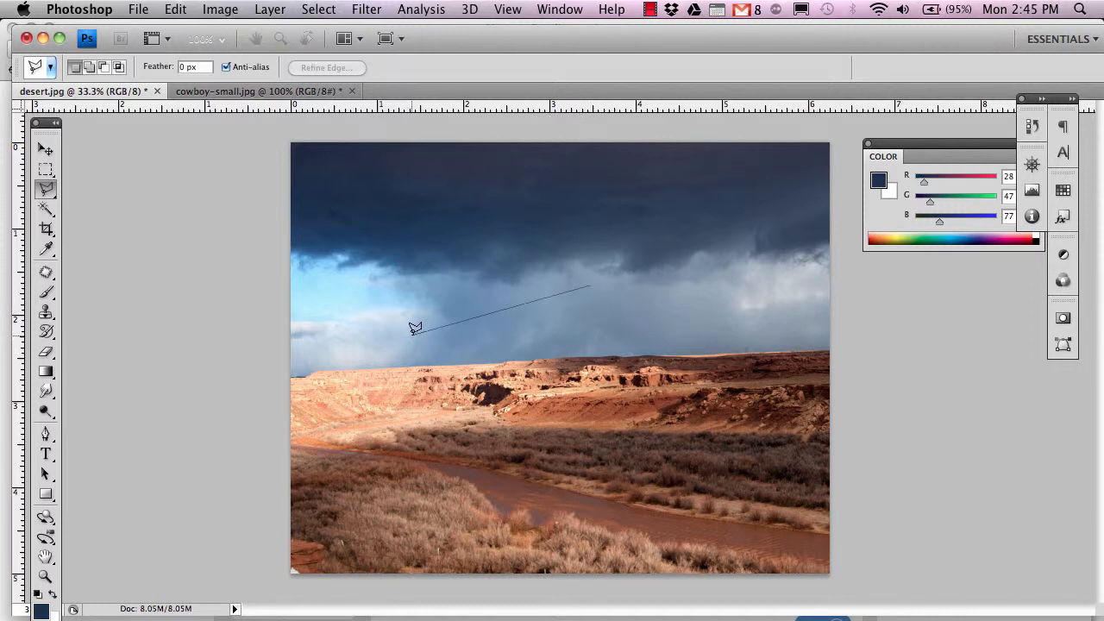
pyautogui.click(390, 319)
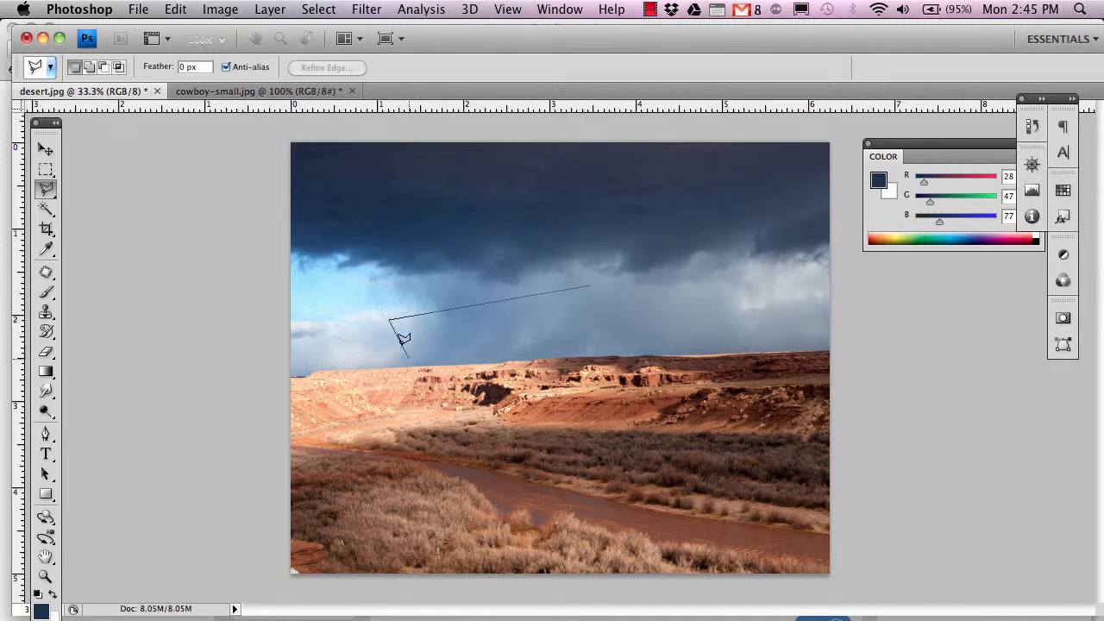
pyautogui.click(429, 390)
pyautogui.click(549, 336)
pyautogui.click(543, 438)
pyautogui.click(644, 319)
pyautogui.click(700, 252)
pyautogui.click(616, 181)
pyautogui.click(590, 287)
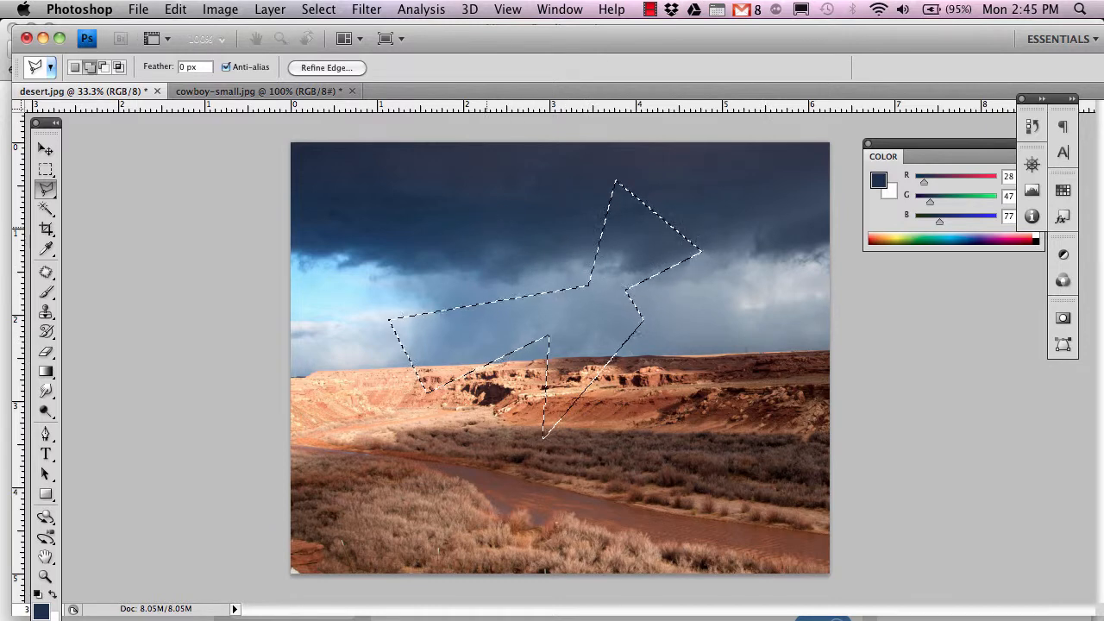
# Add a triangular area rising into the clouds to the upper edge of the polygonal selection.
pyautogui.keyDown('shift'); pyautogui.click(487, 228); pyautogui.keyUp('shift')
pyautogui.click(592, 304)
pyautogui.click(470, 305)
pyautogui.click(488, 226)
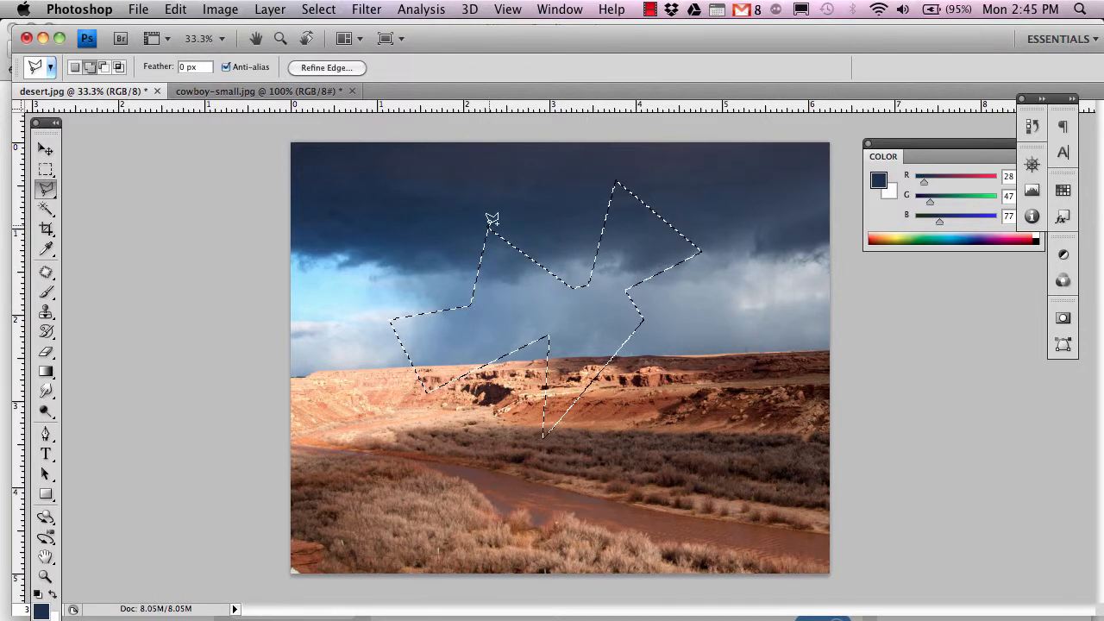
# Subtract a triangular area from the middle of the polygonal selection, from the dark clouds down to just above the mesa.
pyautogui.keyDown('alt'); pyautogui.click(533, 220); pyautogui.keyUp('alt')
pyautogui.click(469, 351)
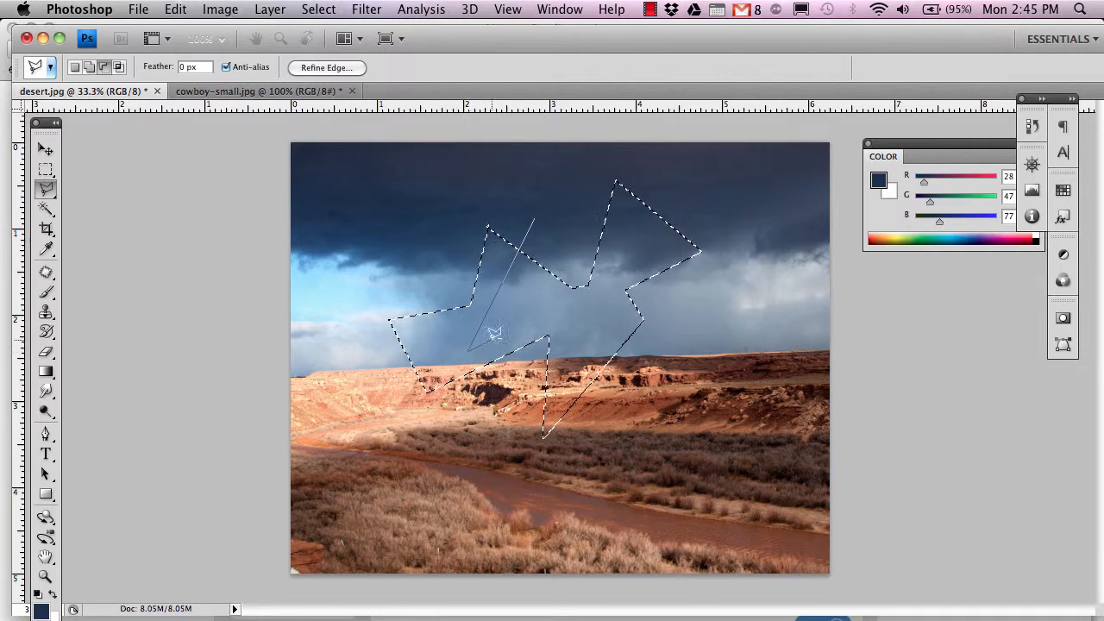
pyautogui.click(609, 319)
pyautogui.click(535, 217)
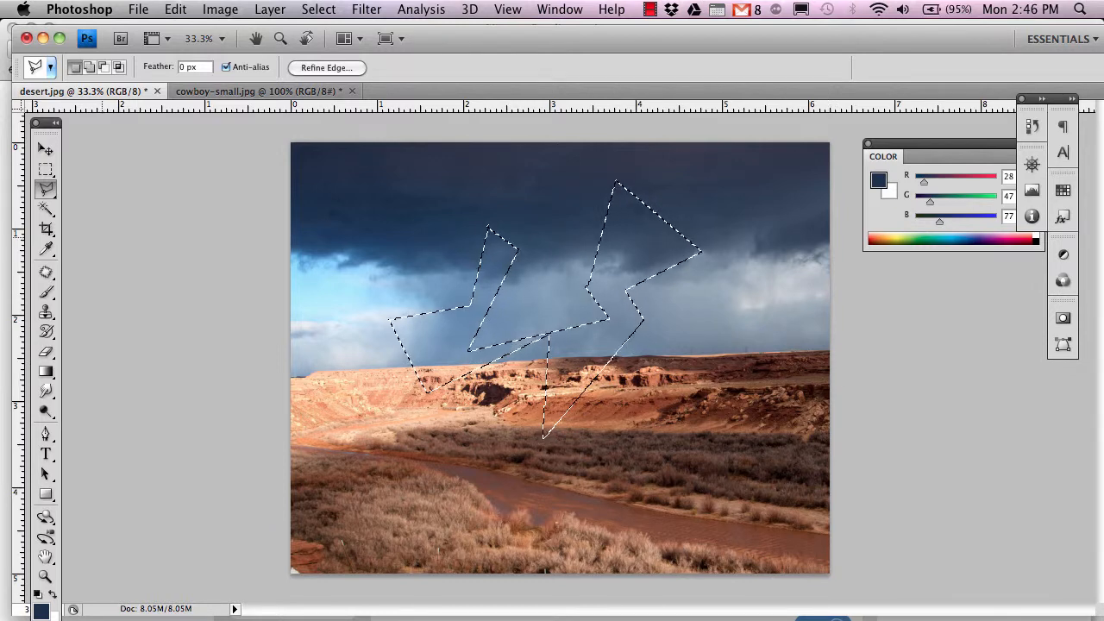
# Switch to the Magnetic Lasso tool and clear the polygonal selection.
pyautogui.click(46, 195)
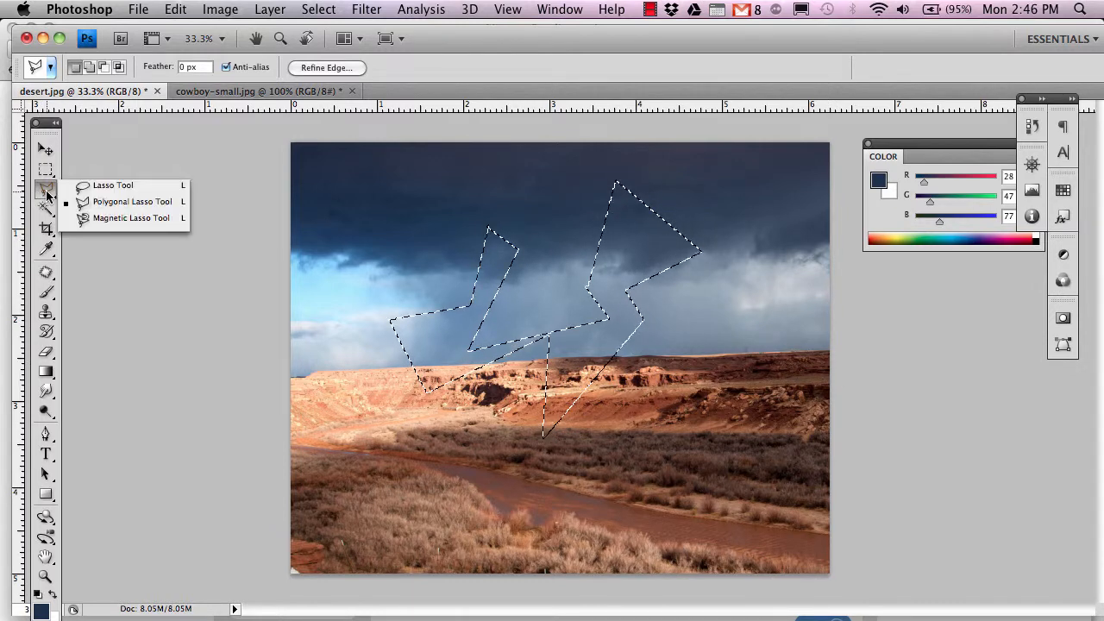
pyautogui.click(147, 228)
pyautogui.press('super+d')
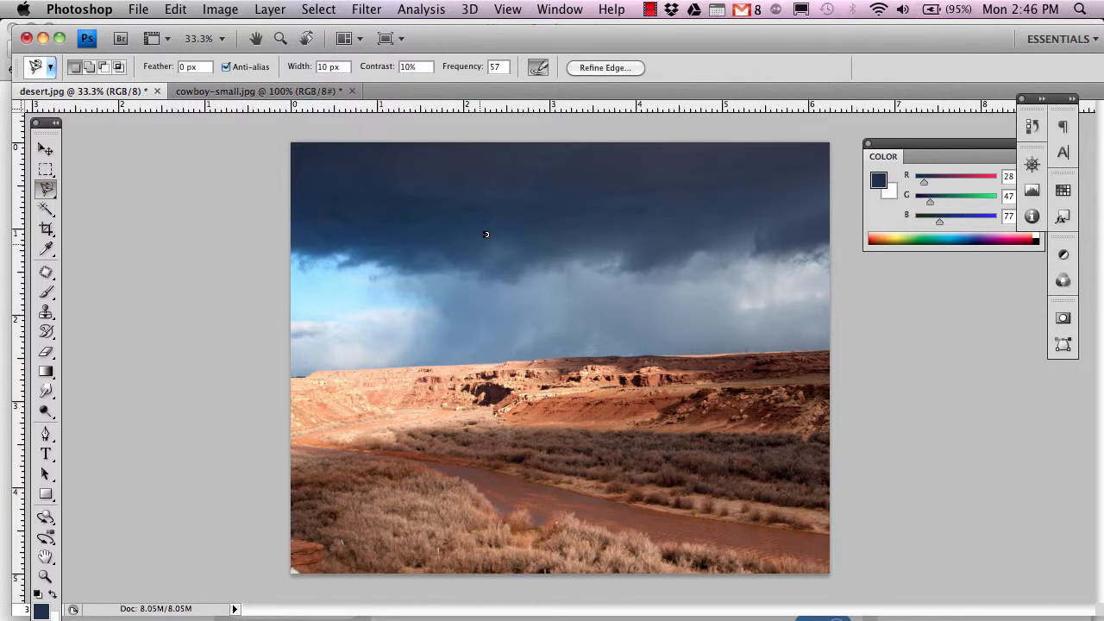
# Trace a closed Magnetic Lasso selection along the mesa's skyline and around the dark, shadowed rock recess below it.
pyautogui.click(46, 577)
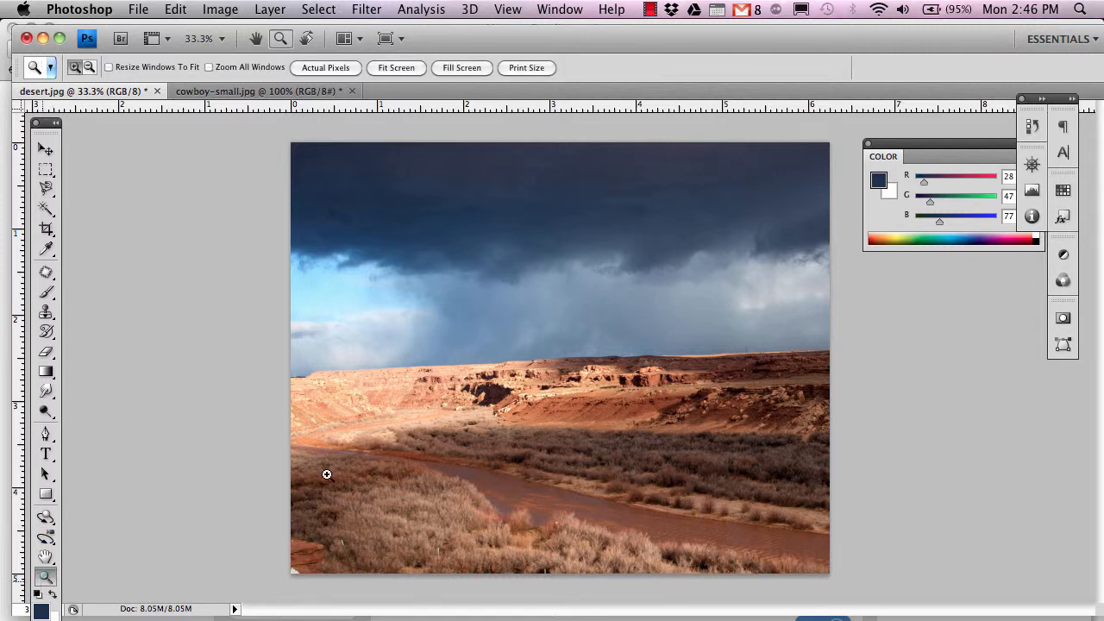
pyautogui.click(488, 345)
pyautogui.click(469, 349)
pyautogui.click(455, 357)
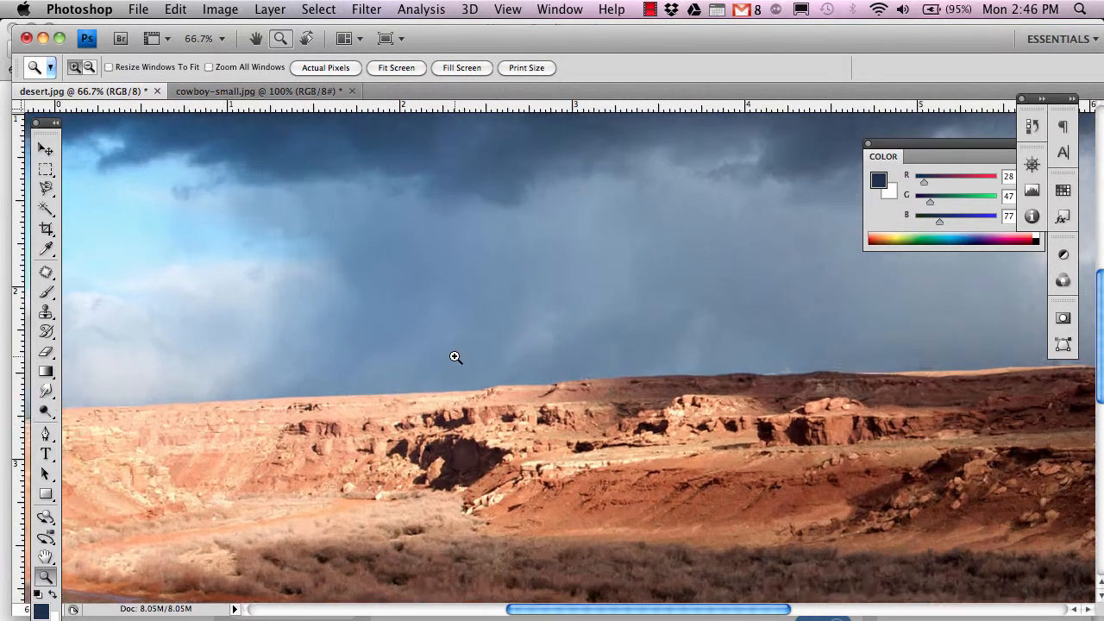
pyautogui.click(47, 192)
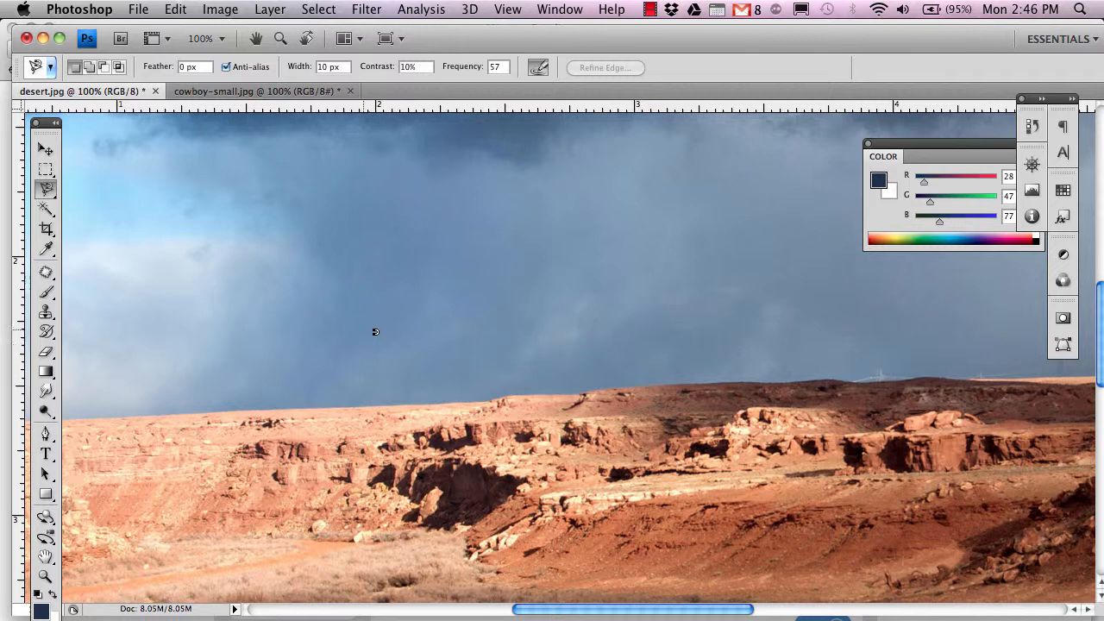
pyautogui.click(348, 300)
pyautogui.click(192, 401)
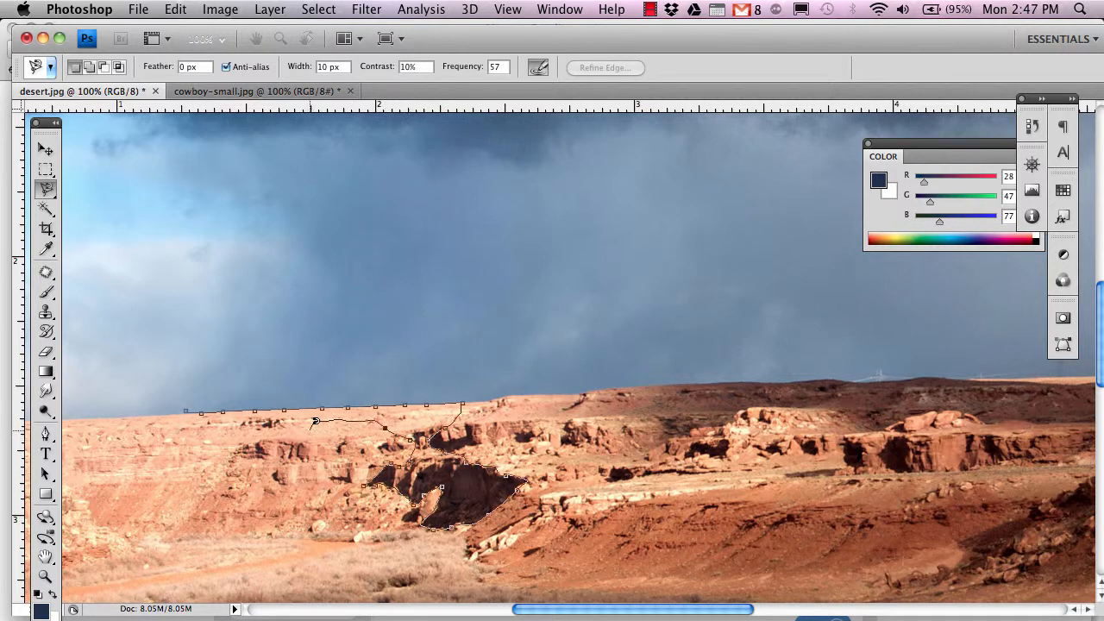
pyautogui.click(190, 404)
# Try moving the selected rock area up into the sky, undoing the move and clearing the selection.
pyautogui.press('v')
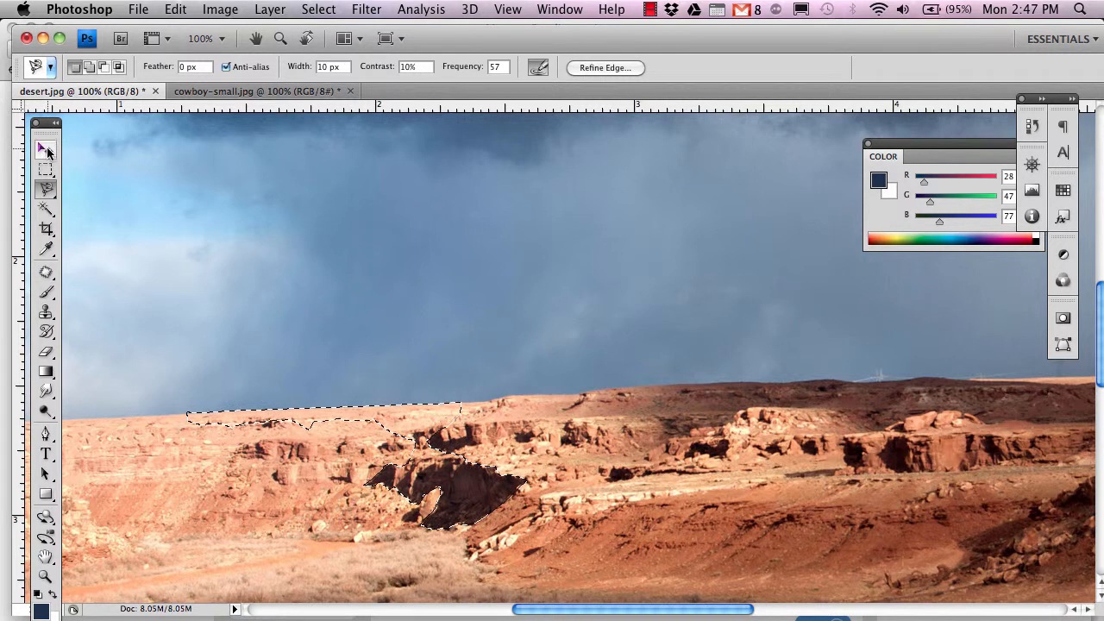
pyautogui.moveTo(423, 421)
pyautogui.mouseDown()
pyautogui.moveTo(436, 267)
pyautogui.moveTo(411, 250)
pyautogui.mouseUp()
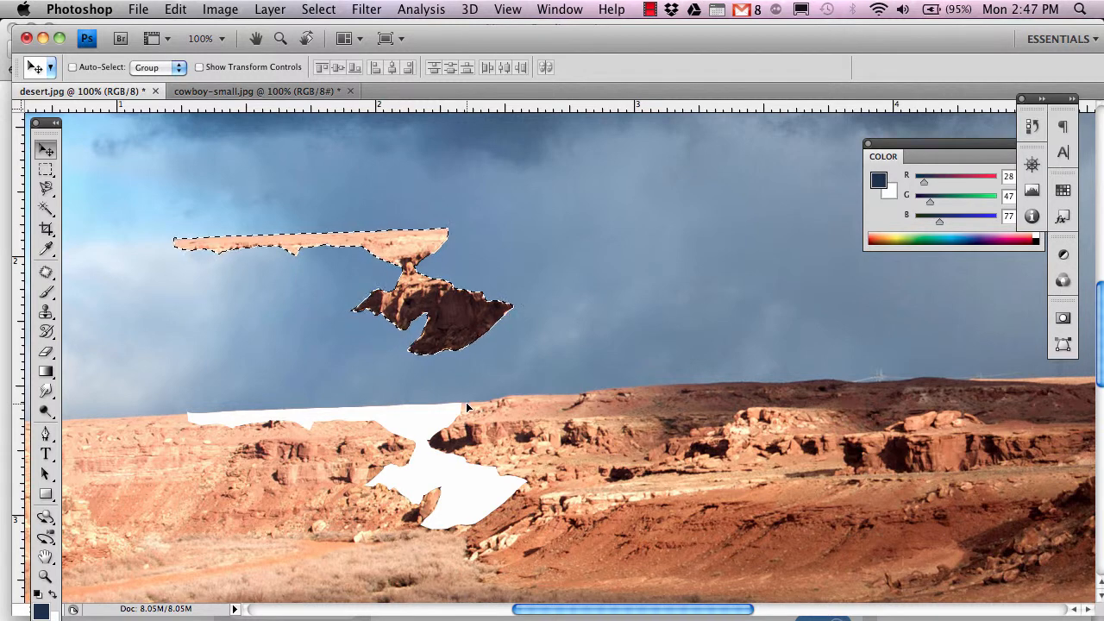
pyautogui.press('super+z')
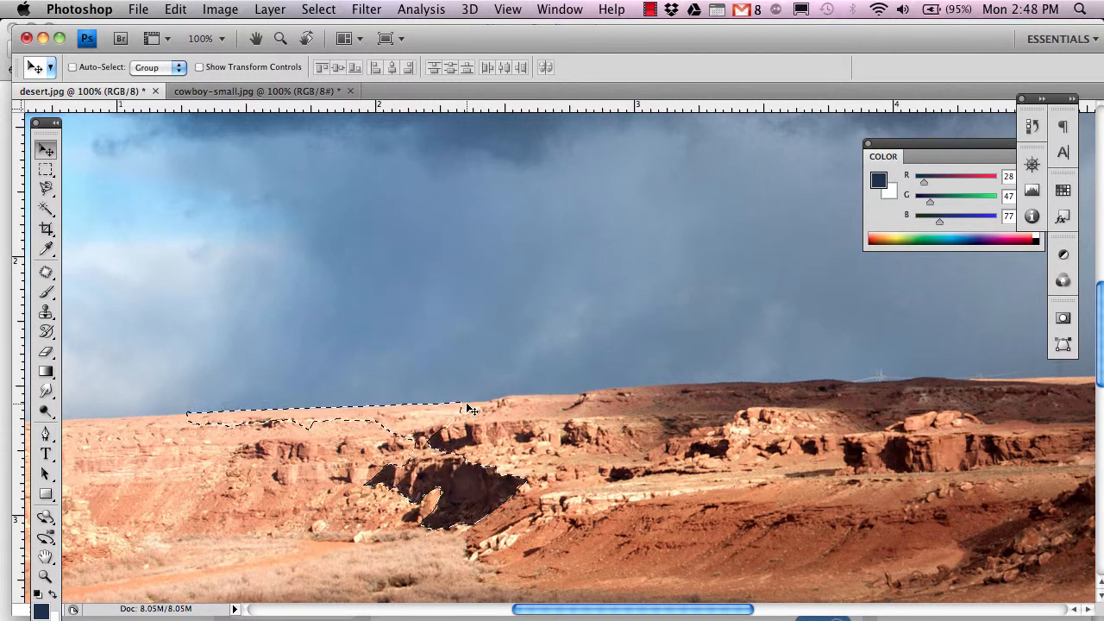
pyautogui.press('super+d')
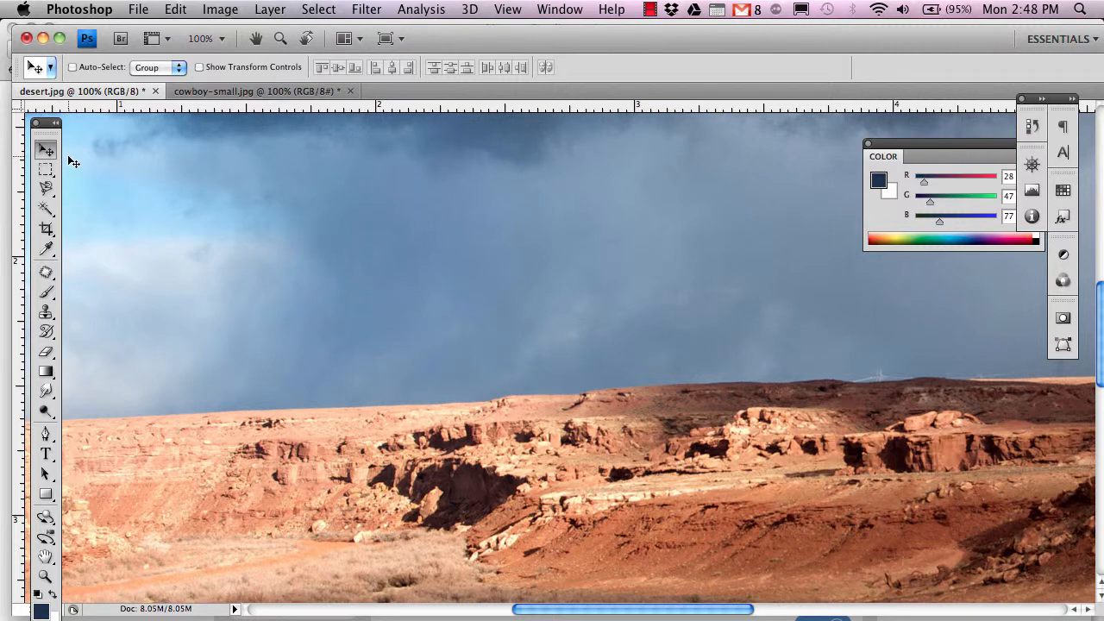
# Select a spot of the blue sky using the Magic Wand with tolerance 0, and clear the selection.
pyautogui.click(47, 208)
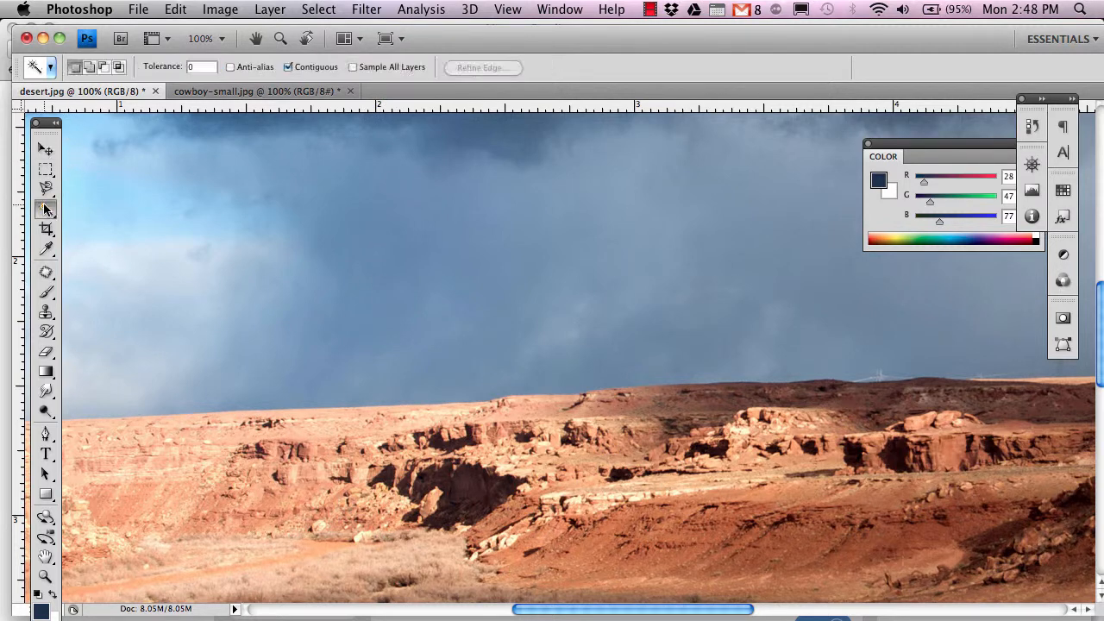
pyautogui.click(47, 555)
pyautogui.moveTo(229, 362); pyautogui.dragTo(567, 389)
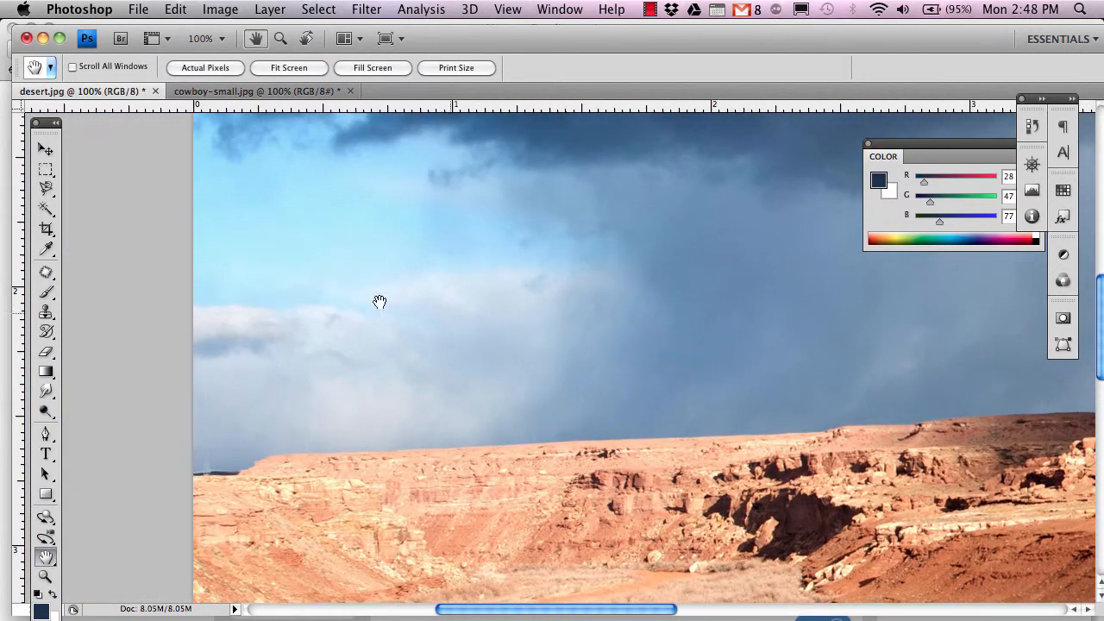
pyautogui.click(43, 189)
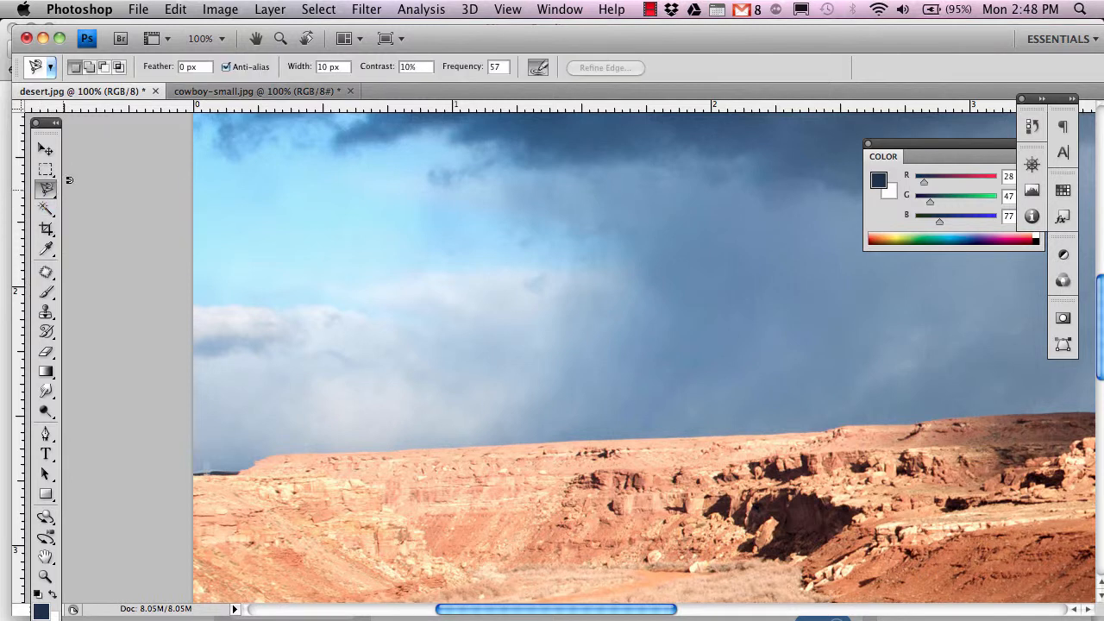
pyautogui.click(45, 209)
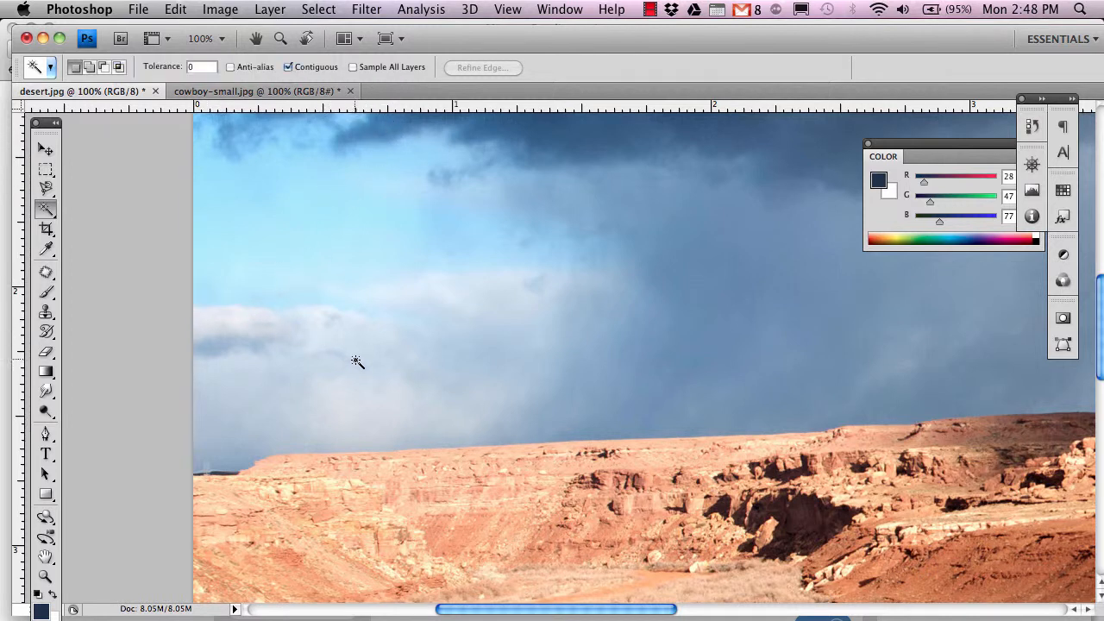
pyautogui.click(265, 227)
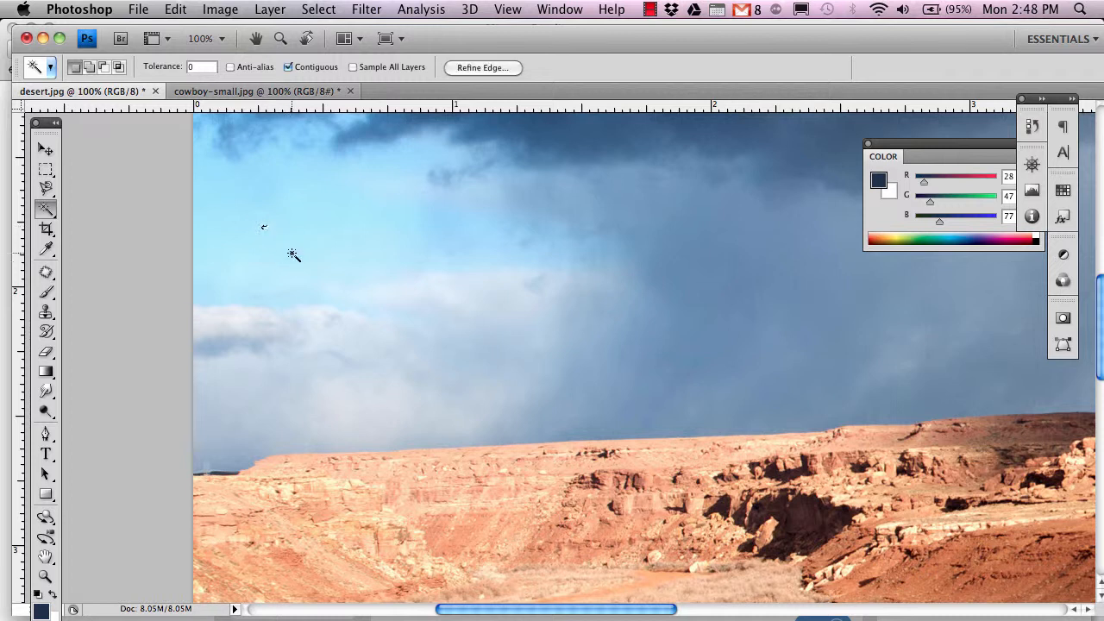
pyautogui.press('super+d')
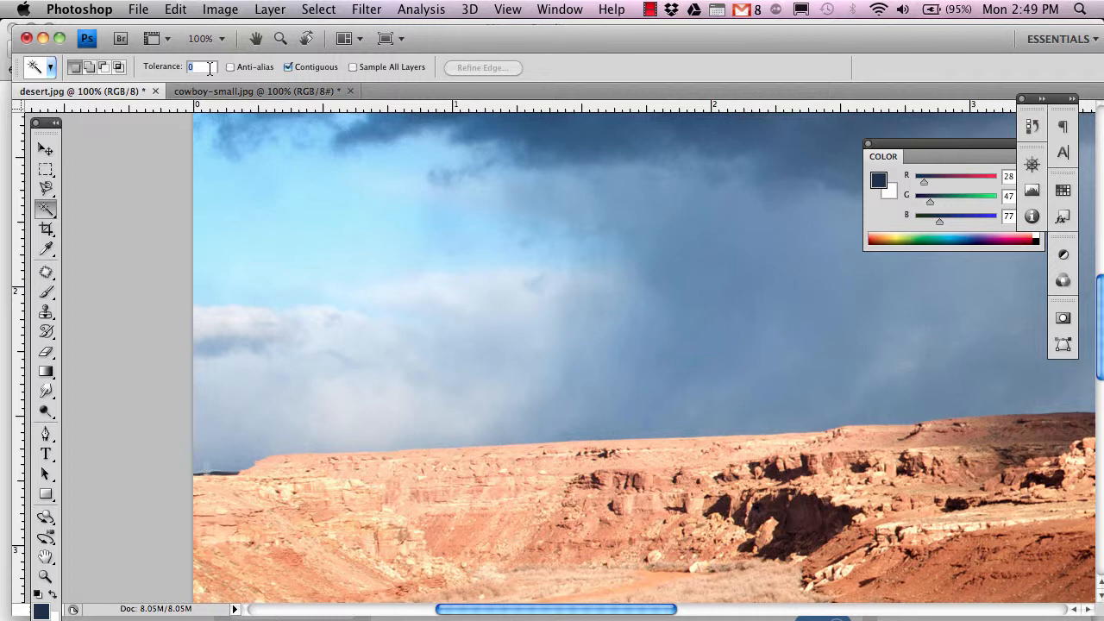
# Select the blue sky using the Magic Wand with tolerance 30, and add the white clouds below it.
pyautogui.write('3')
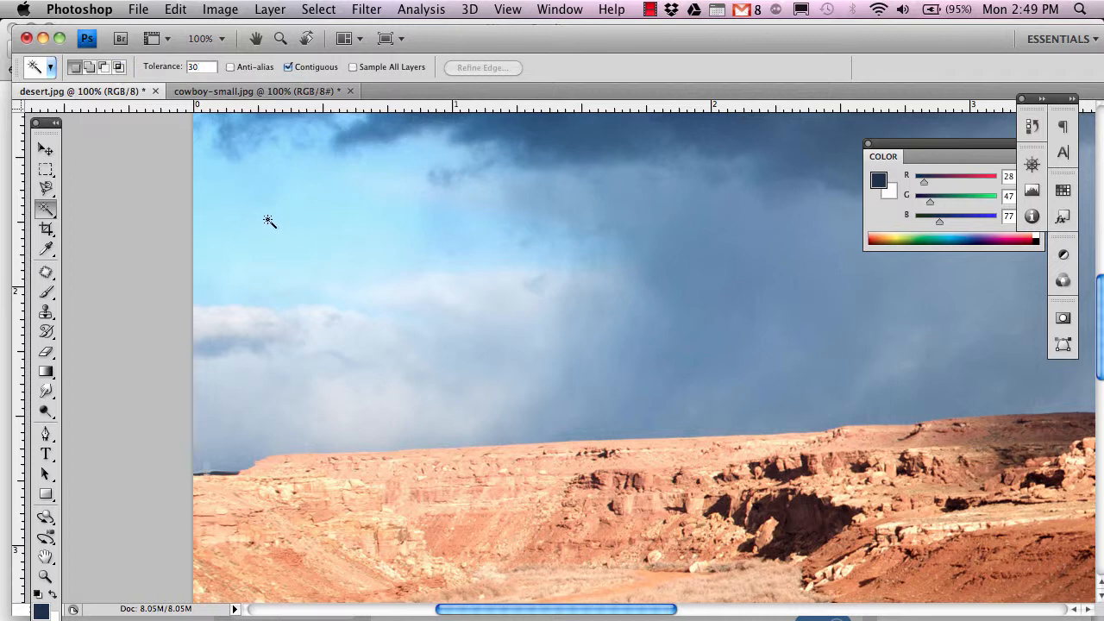
pyautogui.click(269, 224)
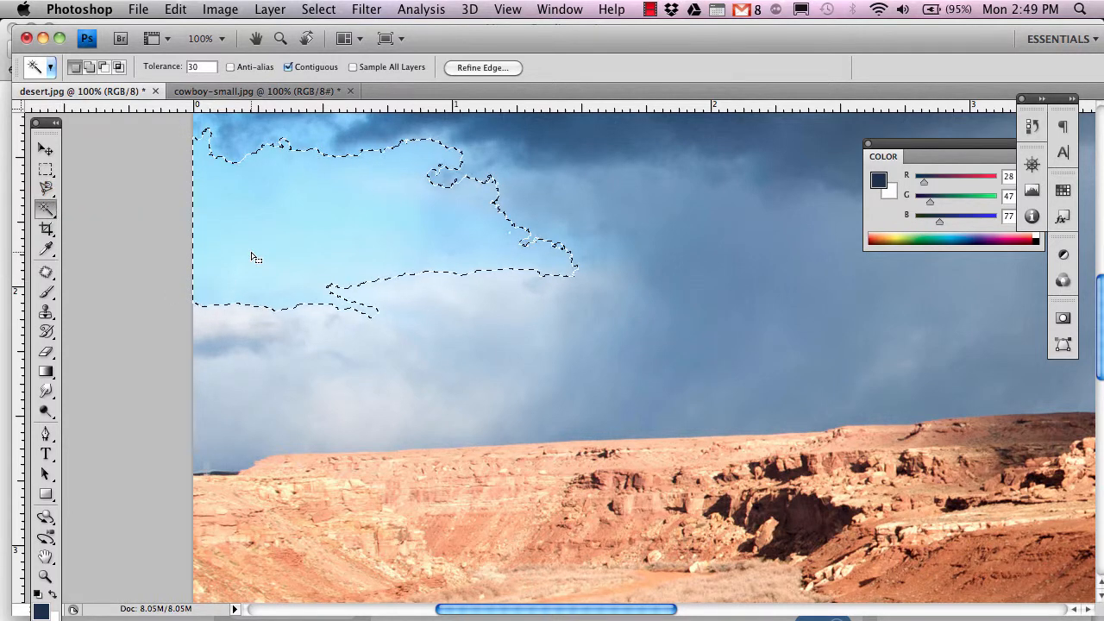
pyautogui.press('shift')
pyautogui.keyDown('shift'); pyautogui.click(376, 293); pyautogui.keyUp('shift')
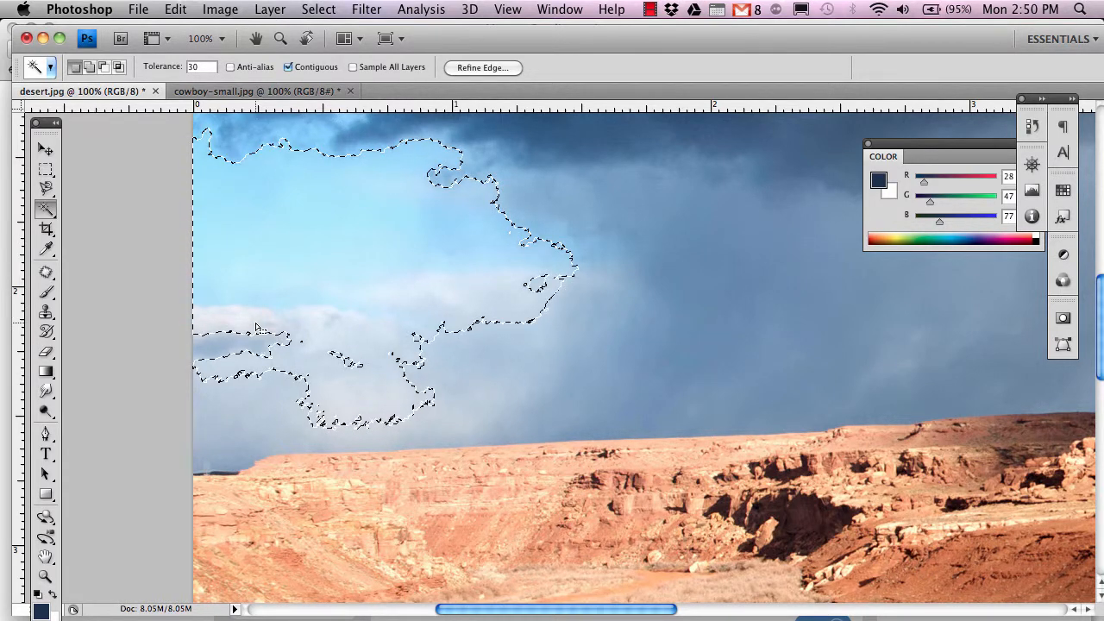
# Subtract the white cloud area from the Magic Wand selection and clear the selection.
pyautogui.keyDown('alt'); pyautogui.click(377, 365); pyautogui.keyUp('alt')
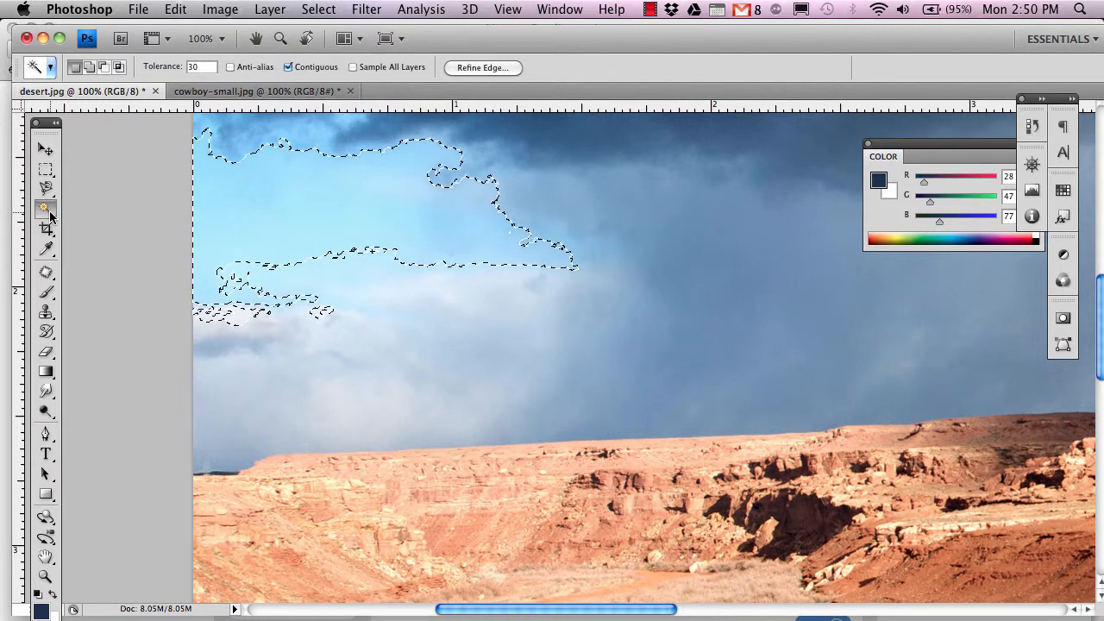
pyautogui.press('super+d')
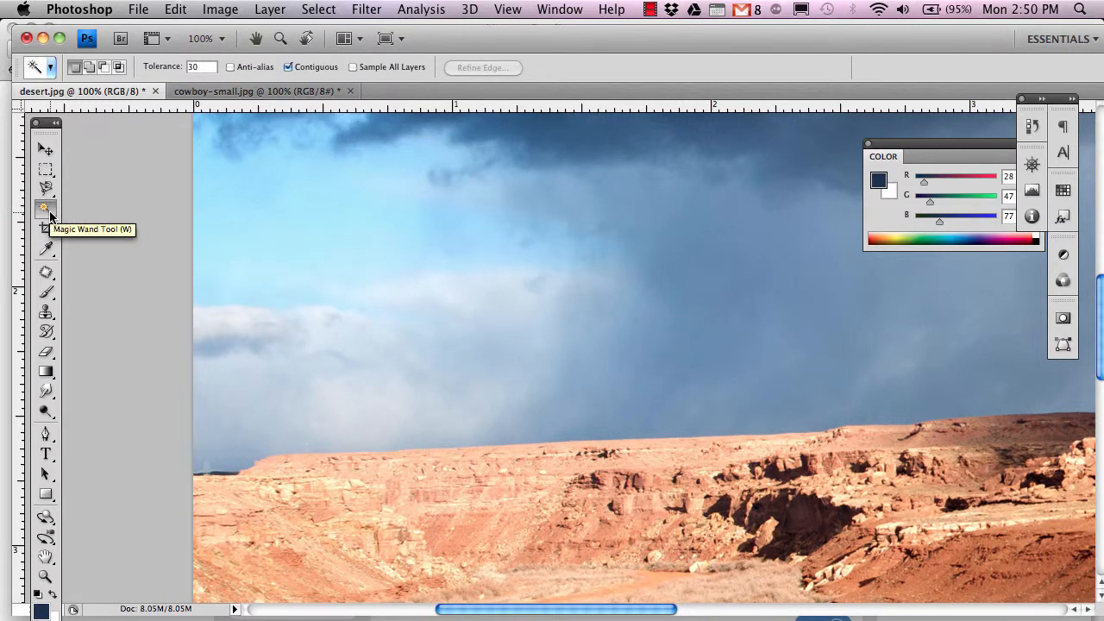
# Delete the beige background around the cowboy in cowboy-small.jpg after selecting its areas with the Quick Selection tool, and clear the selection.
pyautogui.moveTo(50, 216); pyautogui.dragTo(126, 215)
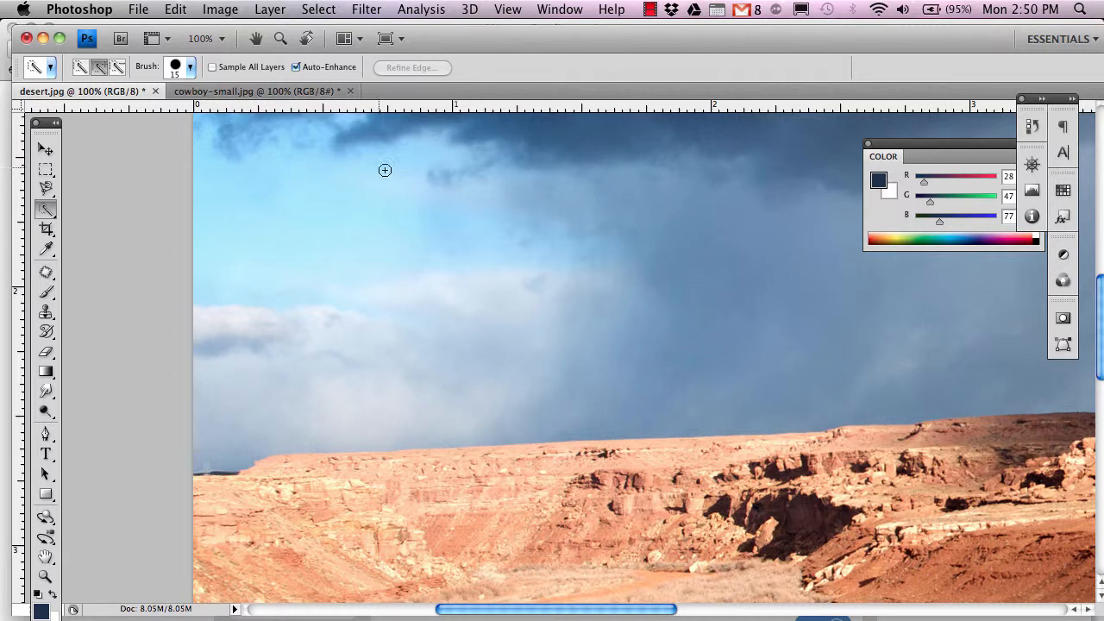
pyautogui.click(207, 95)
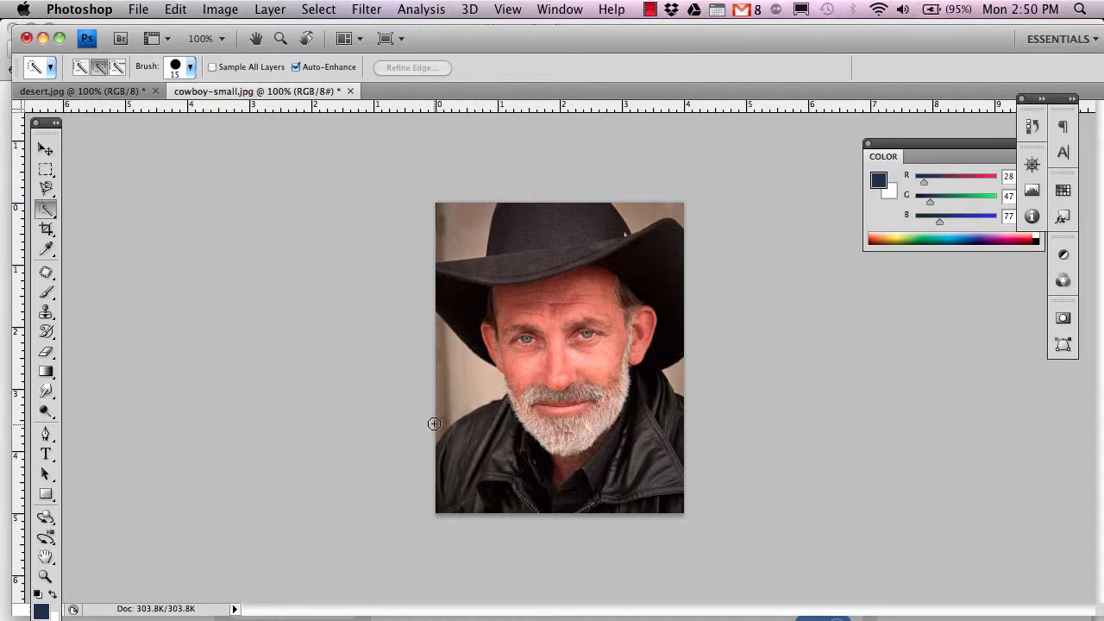
pyautogui.moveTo(433, 431); pyautogui.dragTo(475, 387)
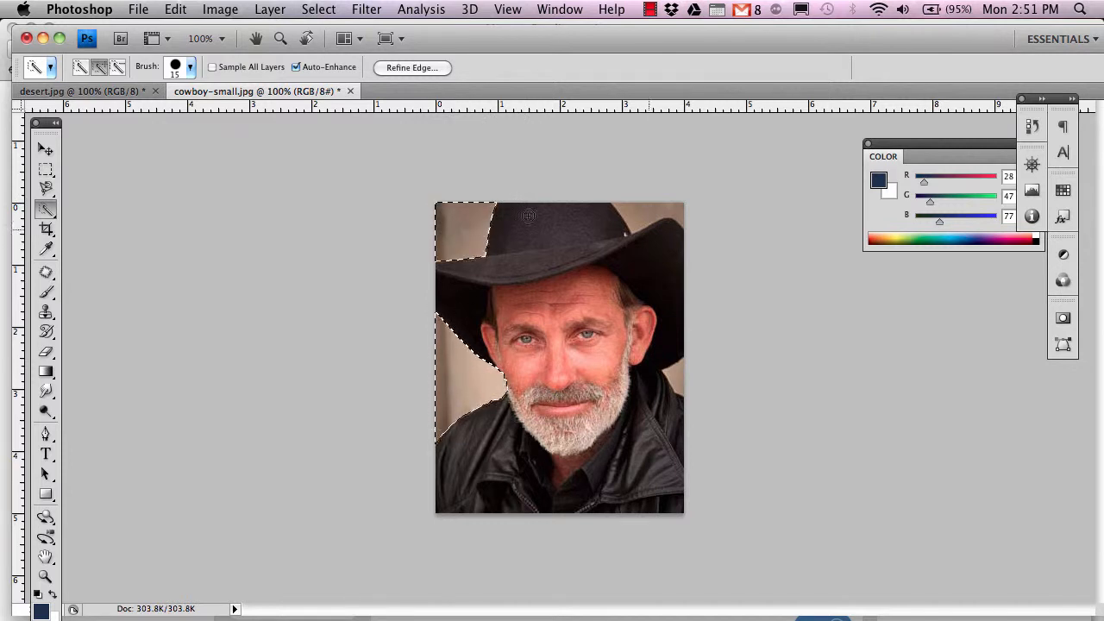
pyautogui.click(630, 209)
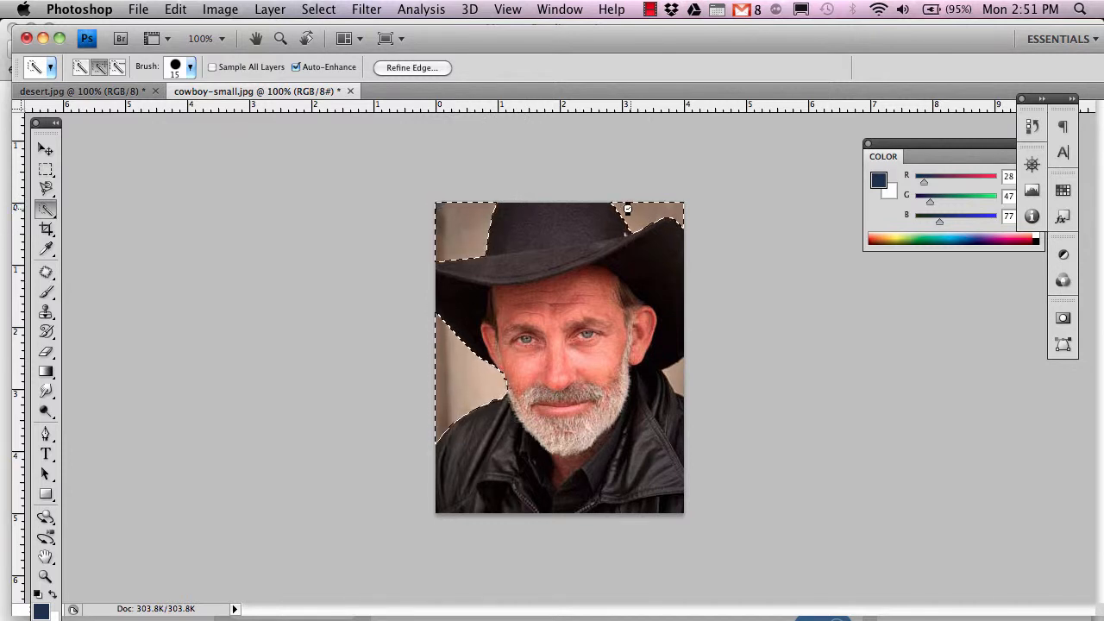
pyautogui.click(676, 376)
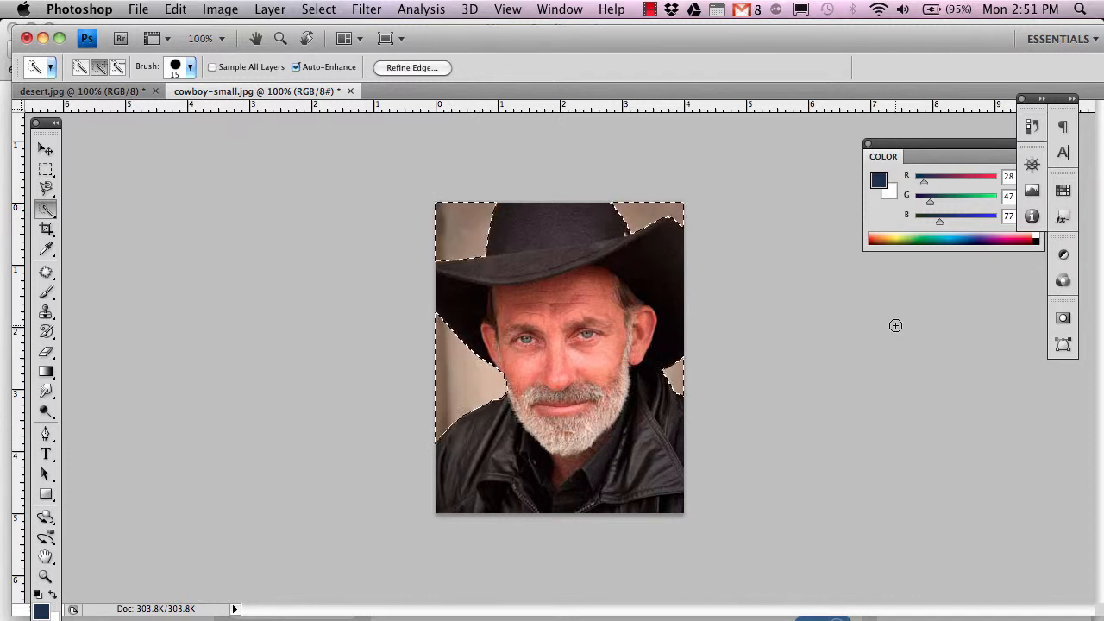
pyautogui.press('Delete')
pyautogui.press('super+d')
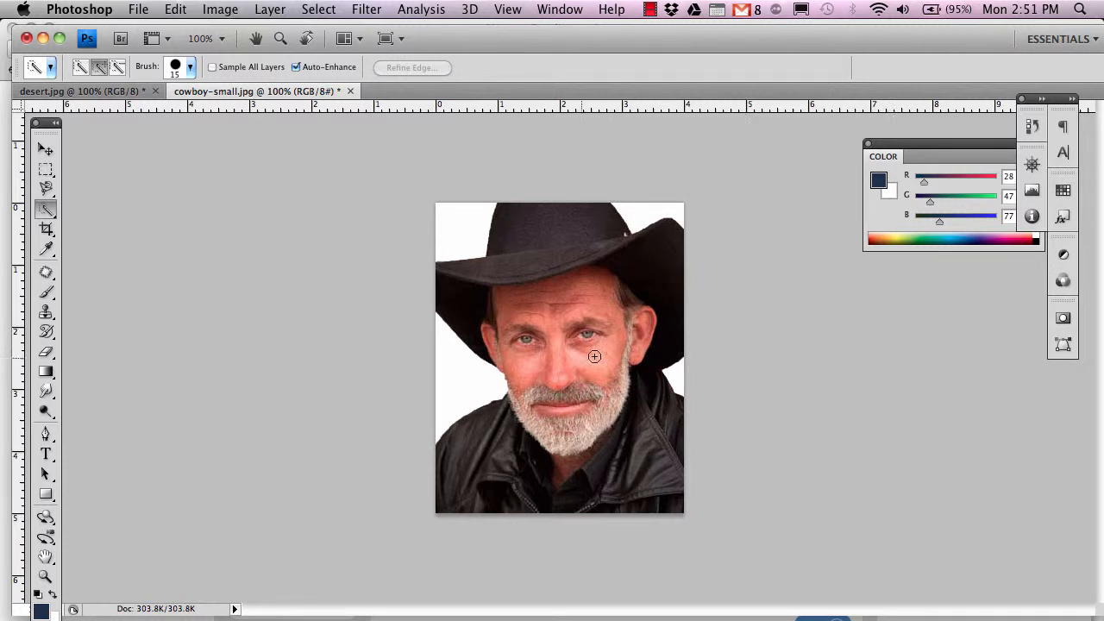